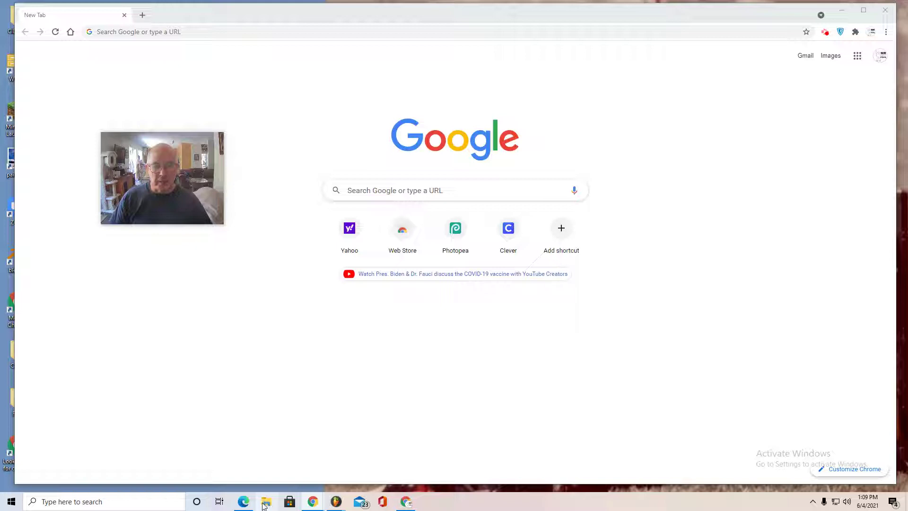
- Check the project images in the Downloads folder, then close the window
left_click(263, 505)
left_click(438, 184)
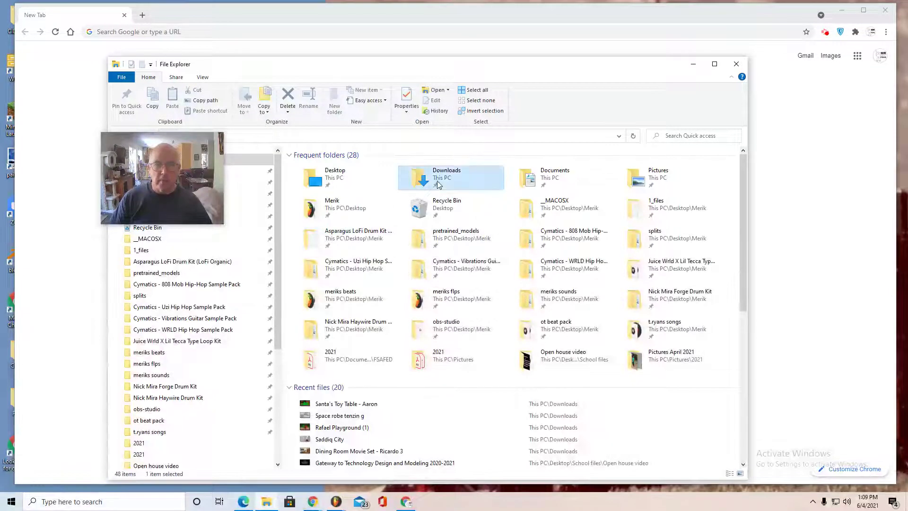
double_click(438, 185)
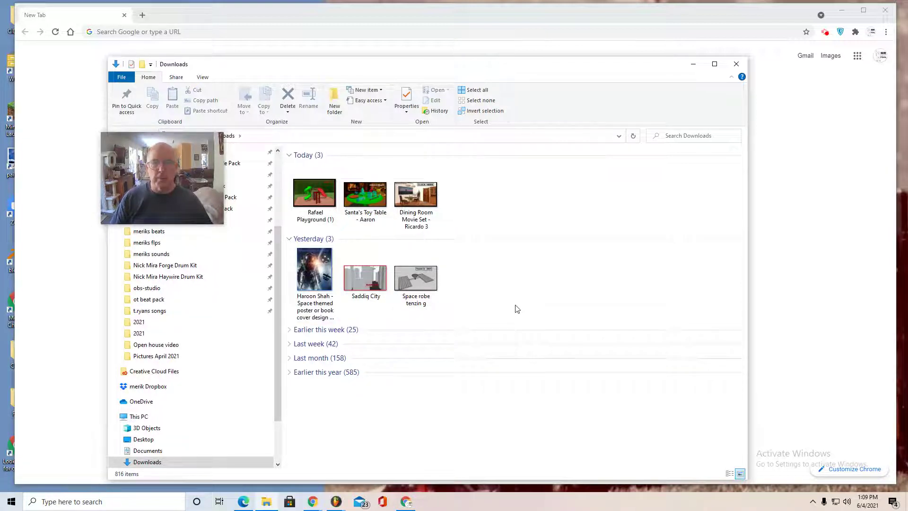
left_click(737, 64)
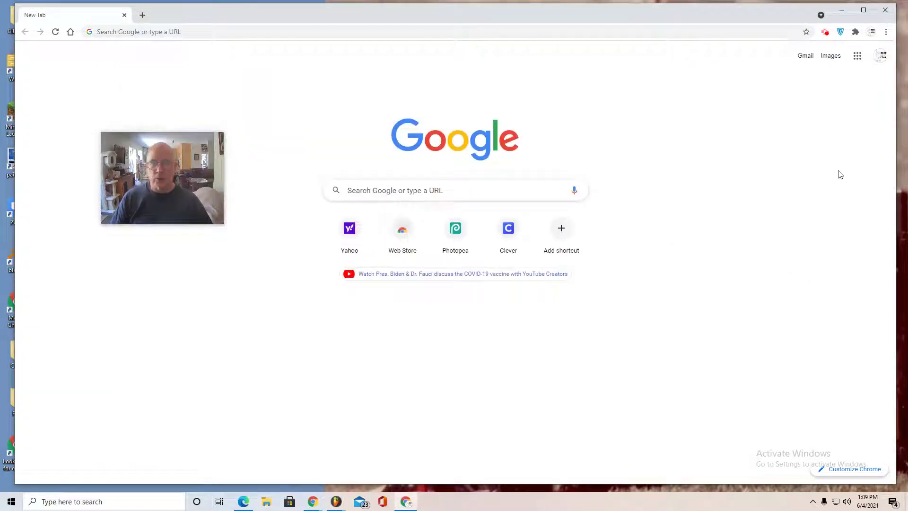
- Search Google for weebly .com and open the Weebly site from the results
left_click(456, 190)
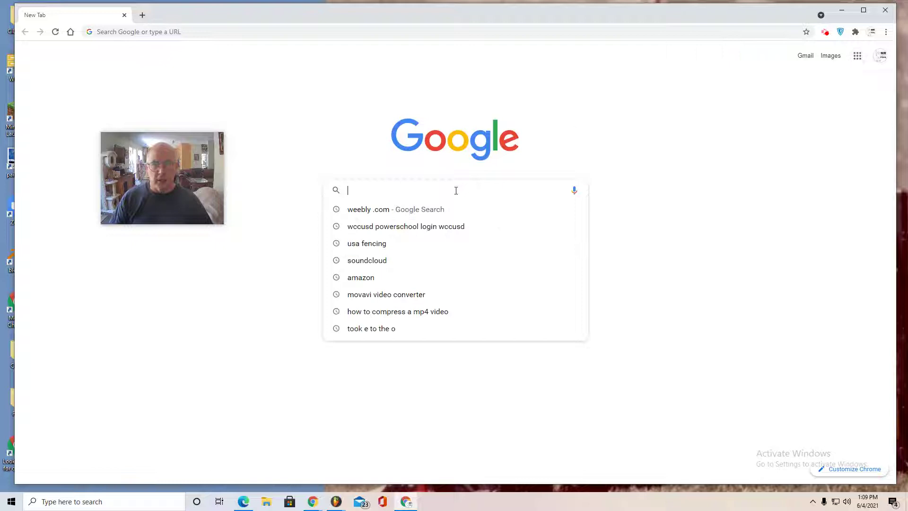
left_click(369, 209)
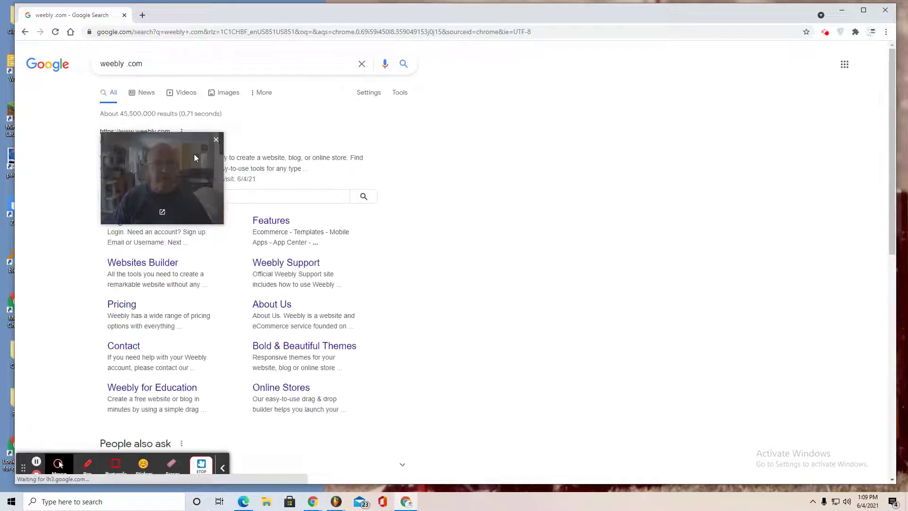
left_click_drag(194, 157, 759, 179)
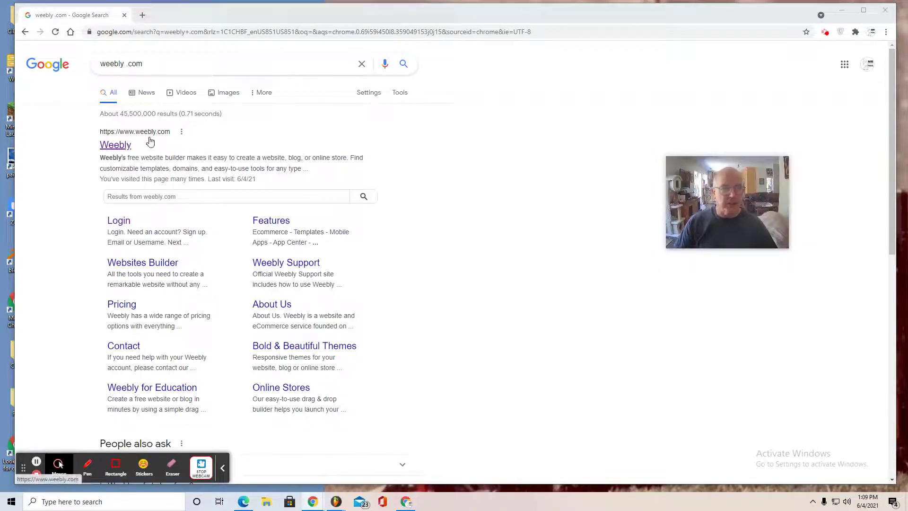
left_click(116, 146)
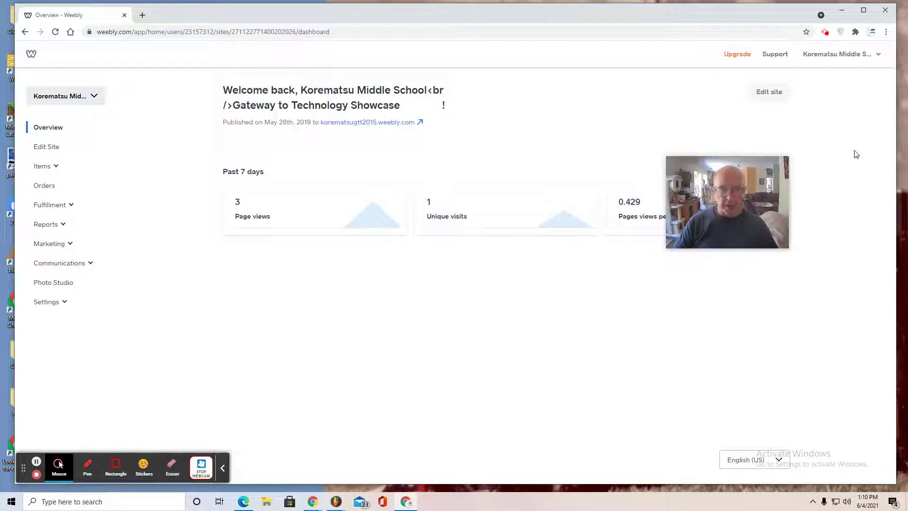
- Add a new site from the account dropdown on the Weebly dashboard
left_click(879, 58)
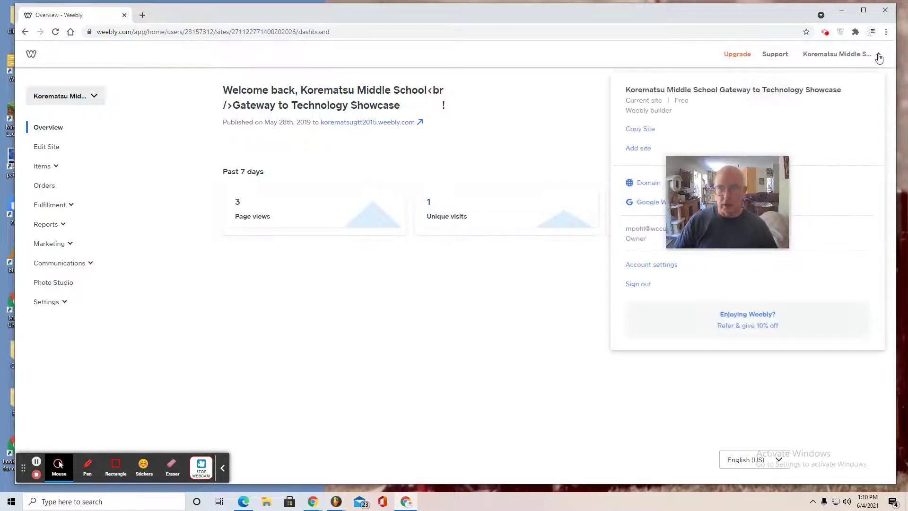
left_click(646, 149)
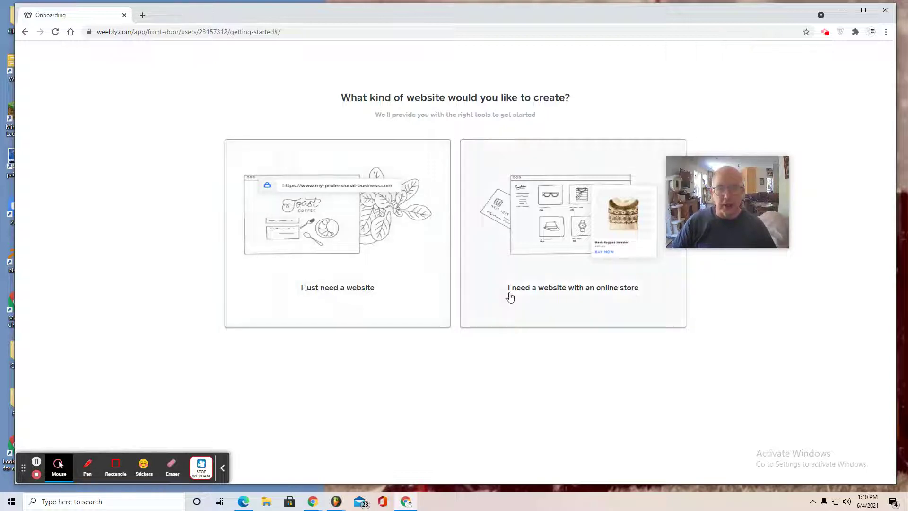
- Choose a plain website, pick the Modus Operandi portfolio theme, and start editing
left_click(336, 267)
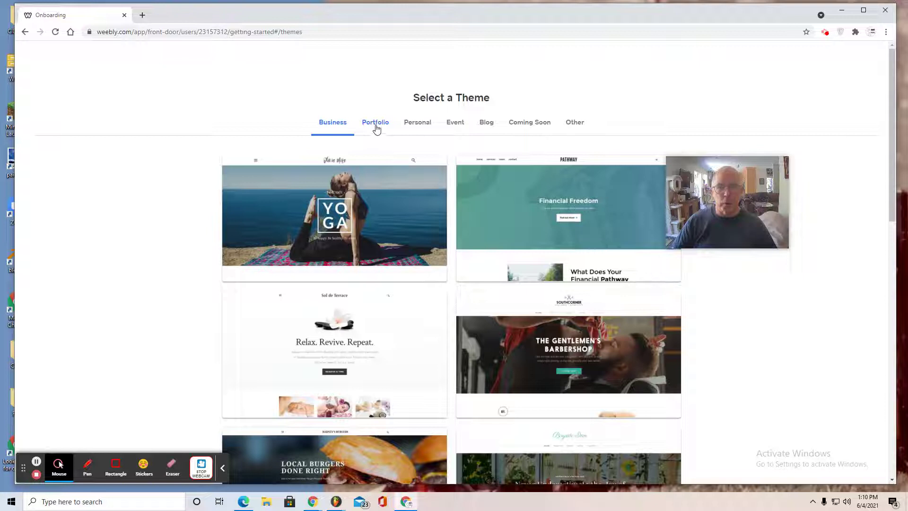
left_click(376, 127)
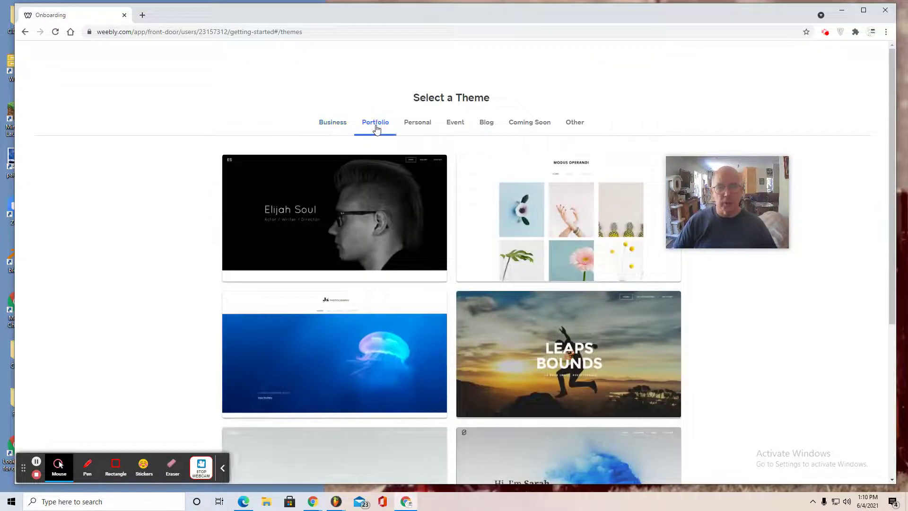
scroll(525, 244, "down", 2)
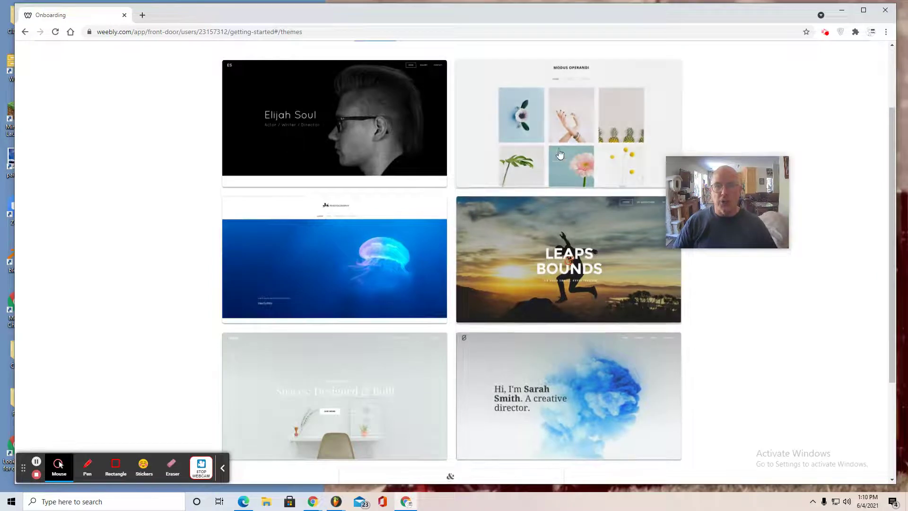
left_click(558, 129)
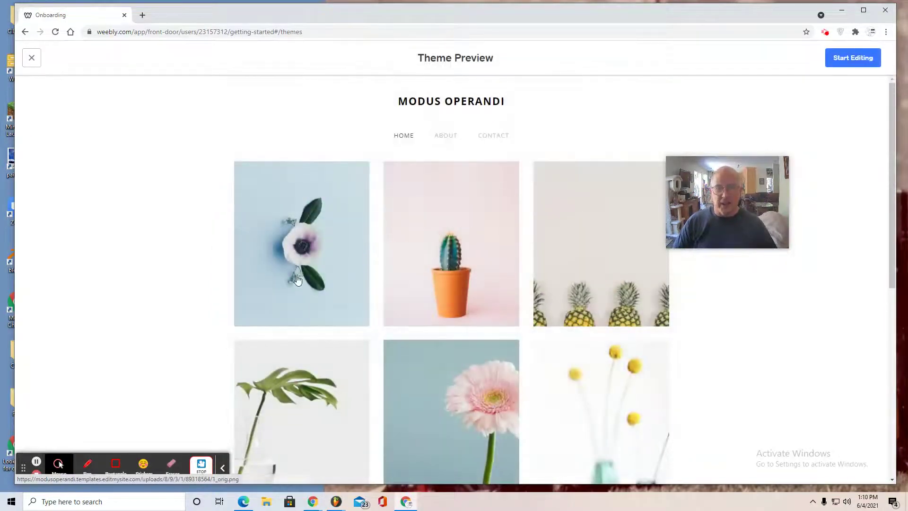
scroll(371, 387, "down", 4)
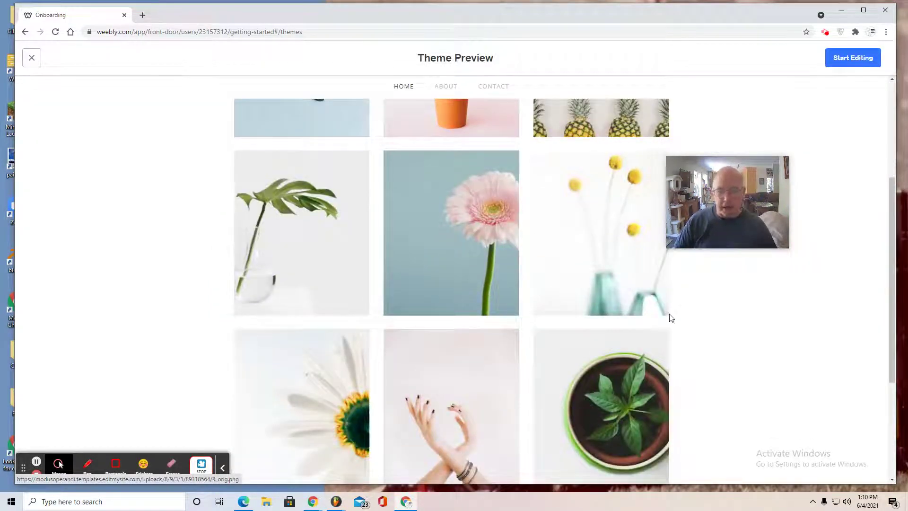
left_click_drag(729, 205, 765, 257)
scroll(445, 293, "up", 5)
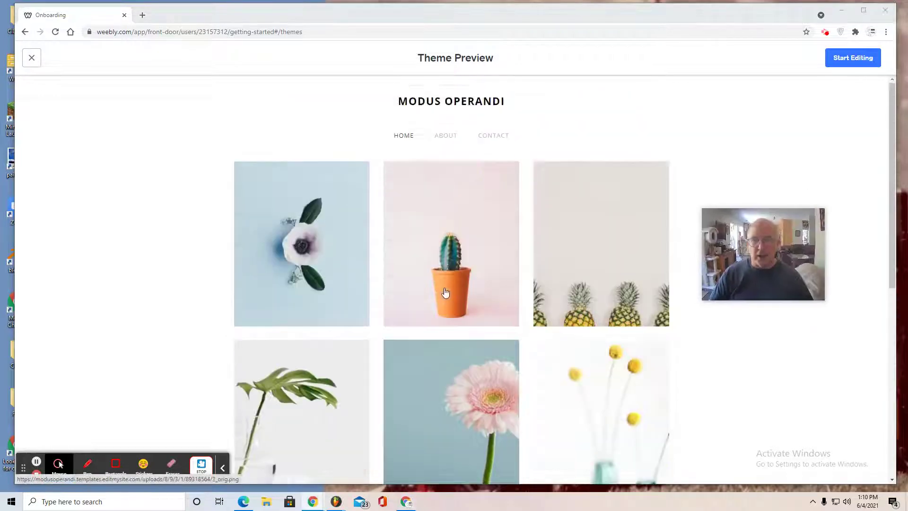
left_click(842, 64)
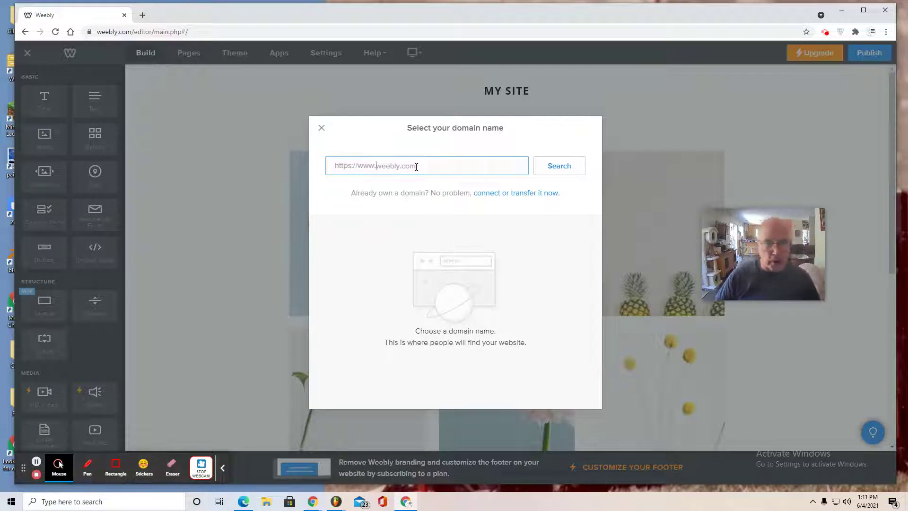
- Claim the free subdomain korematsugttportfolio2020-2021.weebly.com for the site
left_click(416, 166)
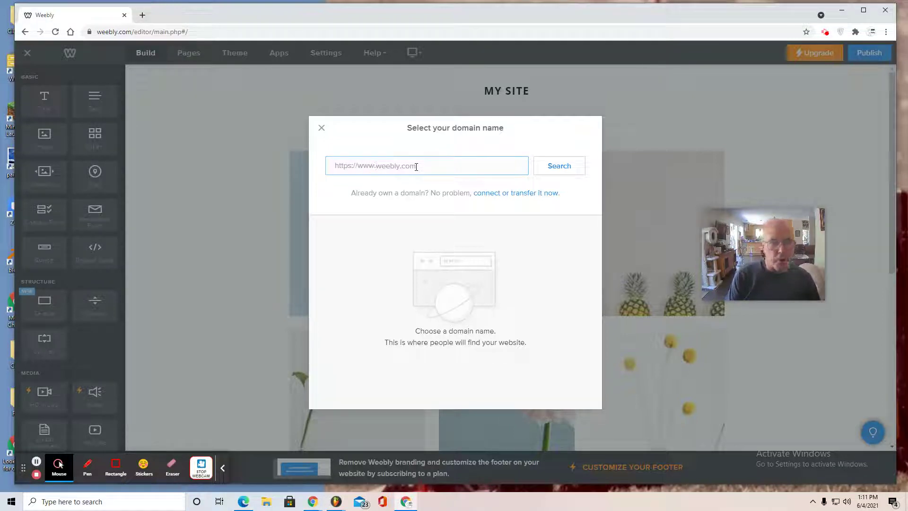
type("korematsugttportfolio")
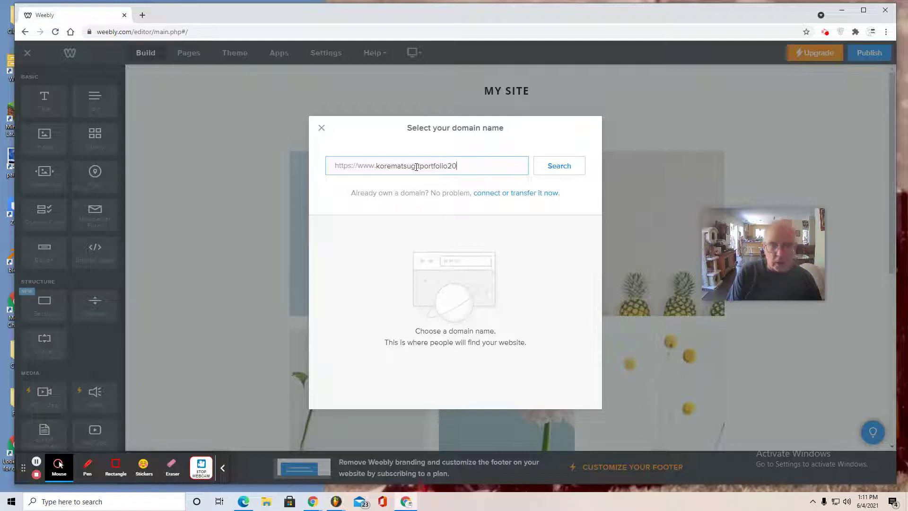
type("20")
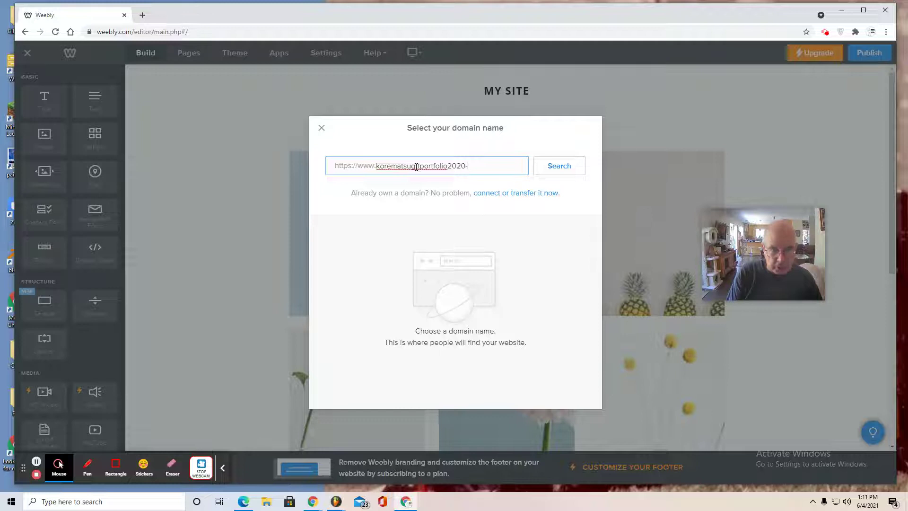
type("-2021")
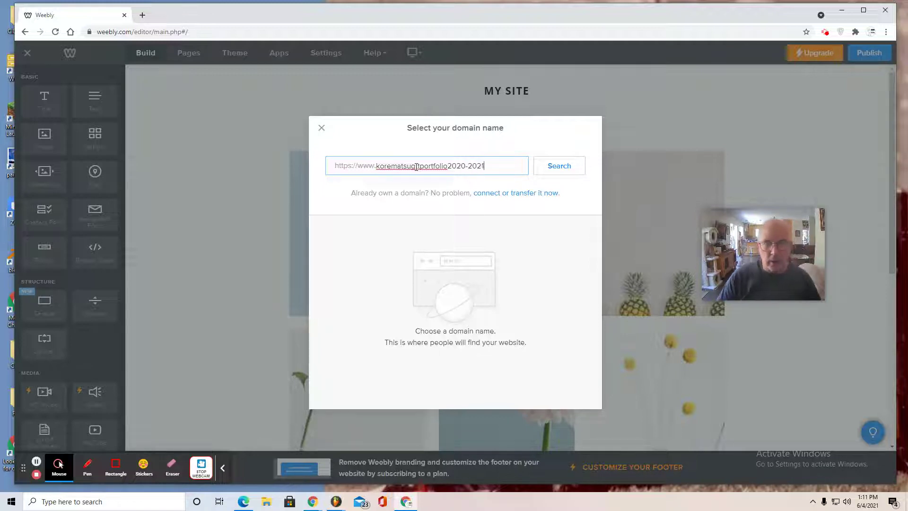
left_click(554, 171)
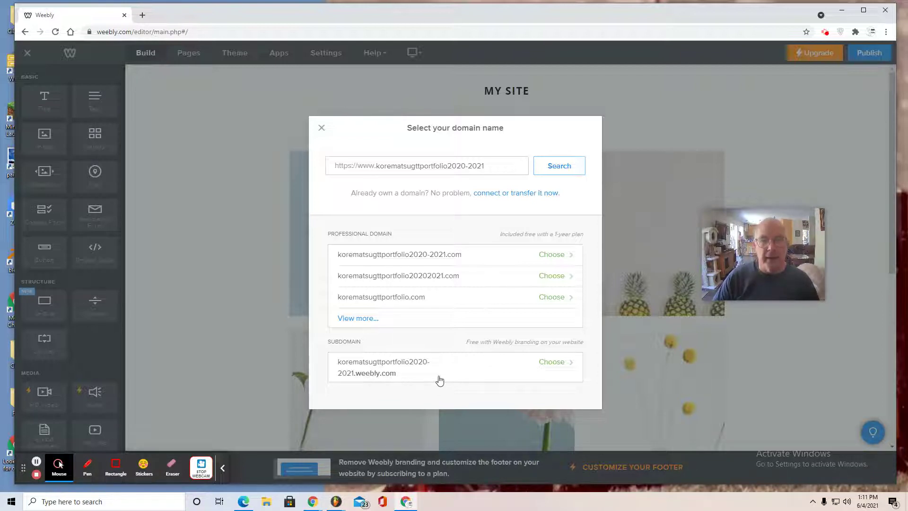
left_click(555, 366)
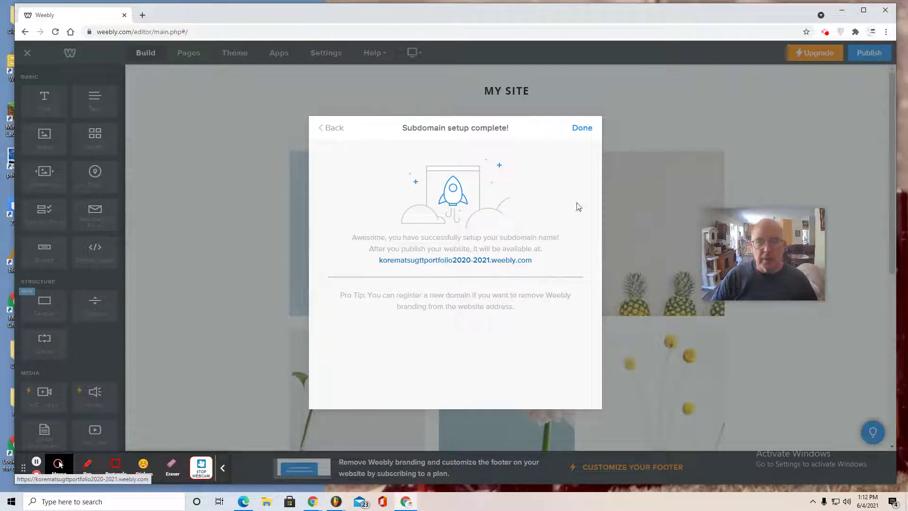
left_click(583, 128)
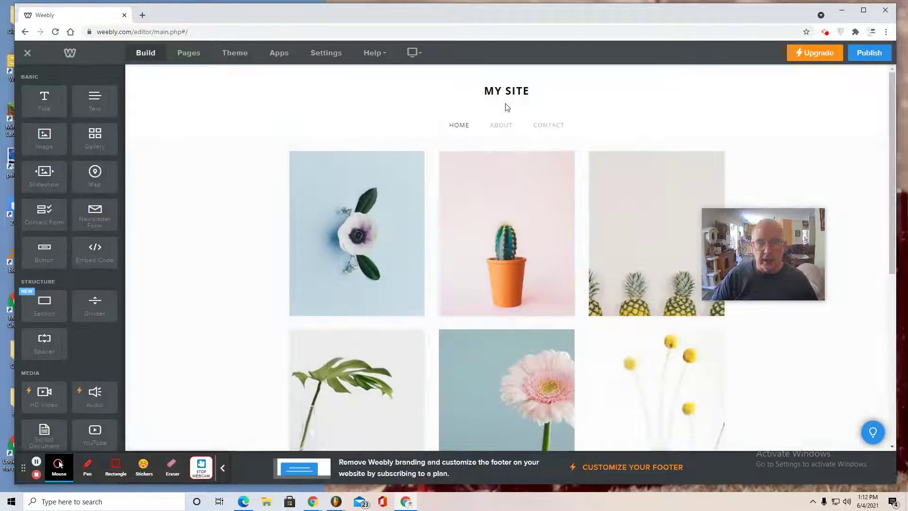
- Replace the MY SITE title with 'KOREMATSU GATEWAY TO TECHNOLOGY PORTFOLIO 2020-2021'
mouse_move(523, 92)
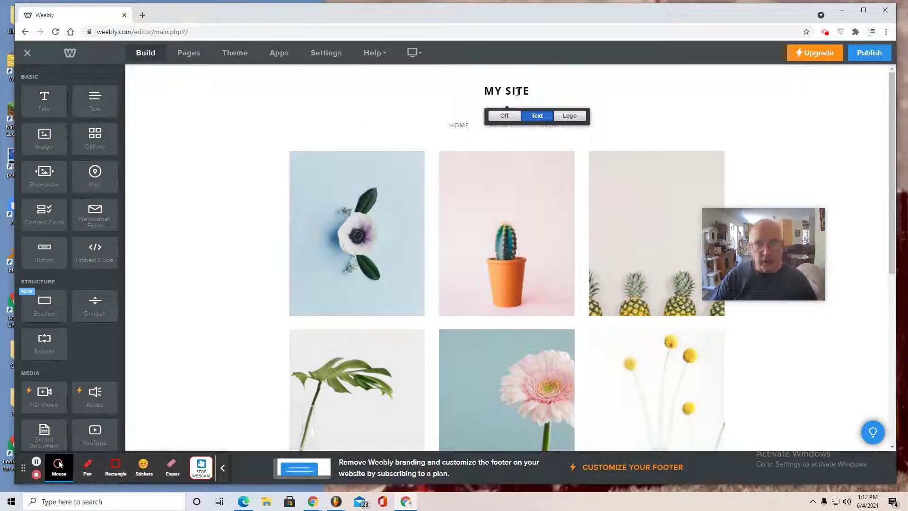
left_click(485, 91)
left_click_drag(486, 91, 559, 98)
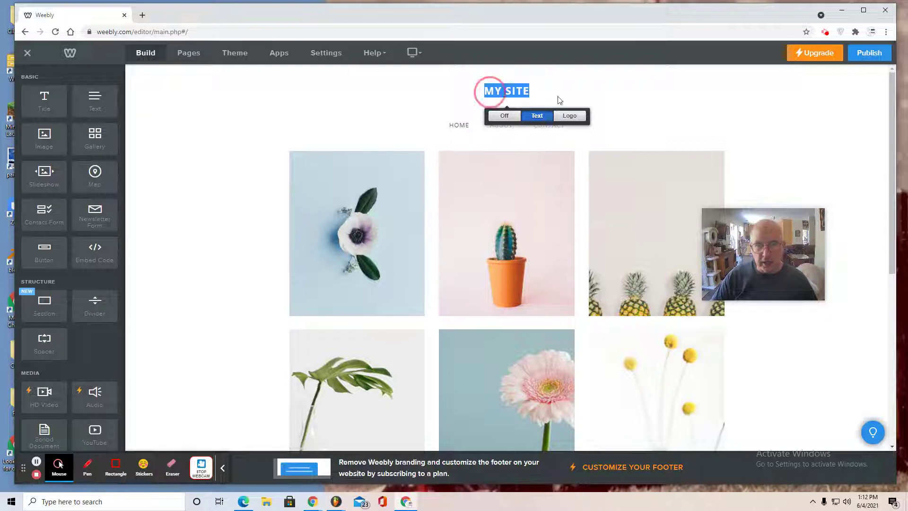
key("BackSpace")
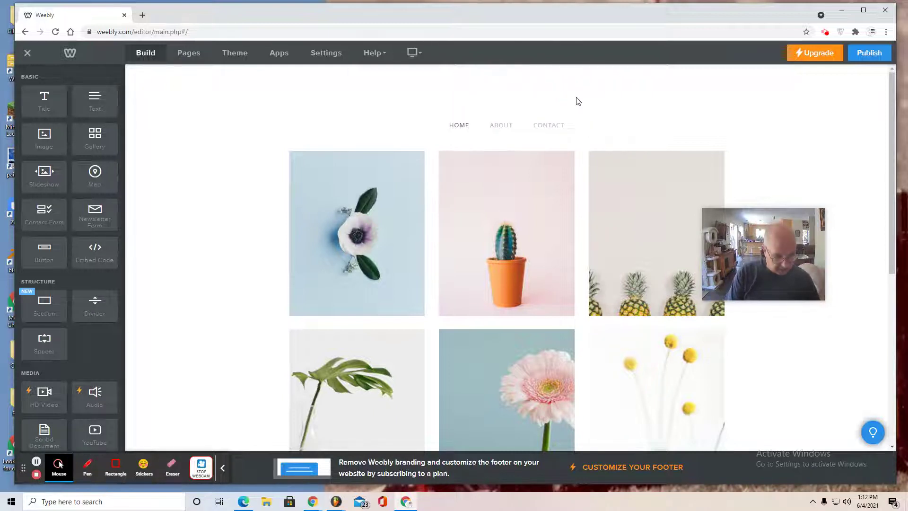
type("KO")
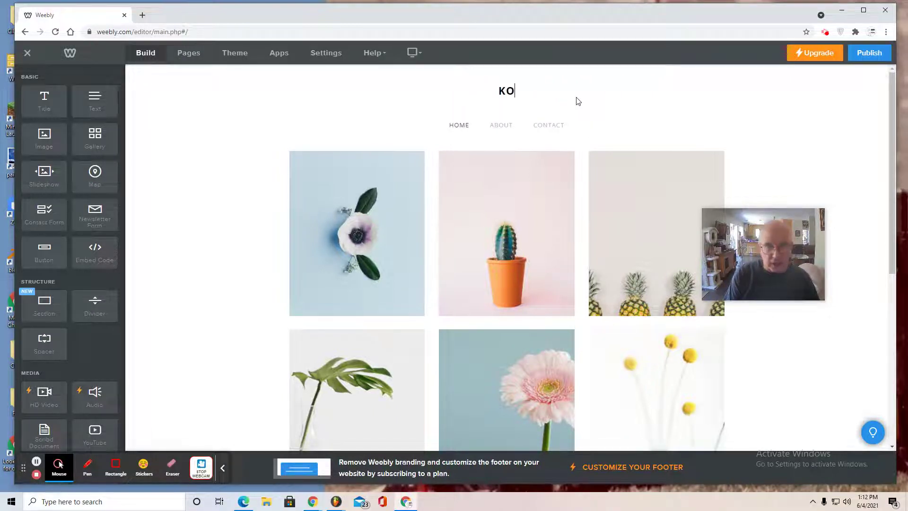
type("REMA")
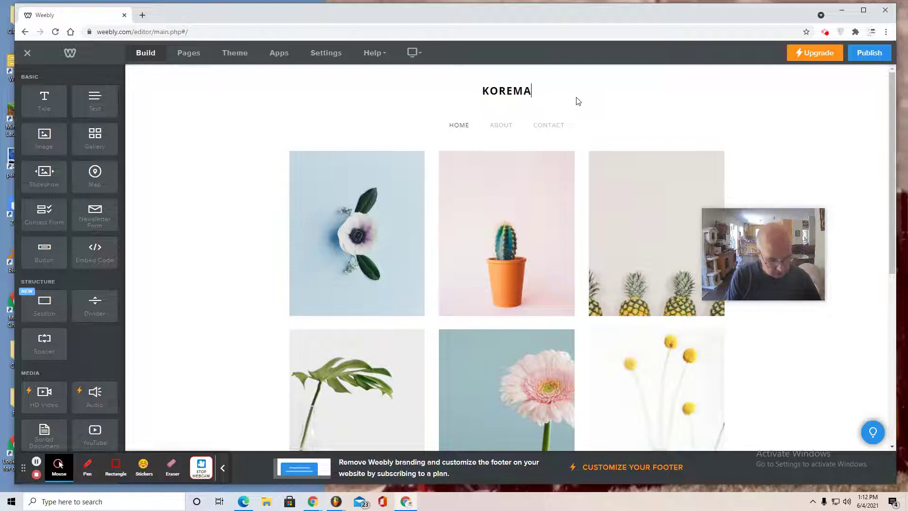
type("TSU")
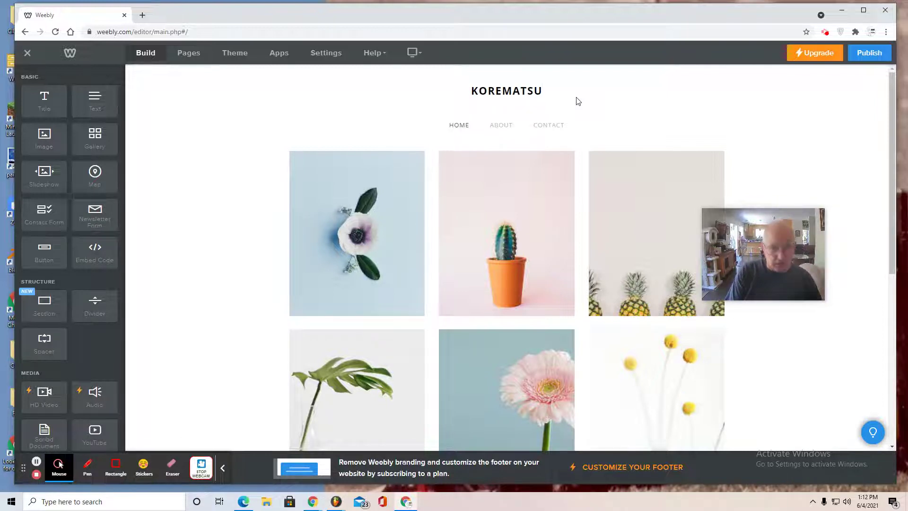
type(" GATEWAY ")
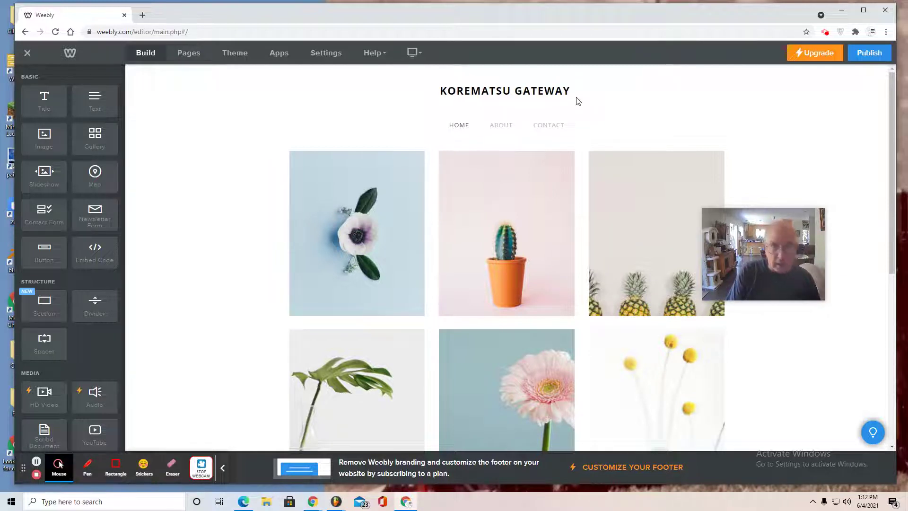
type("TO TE")
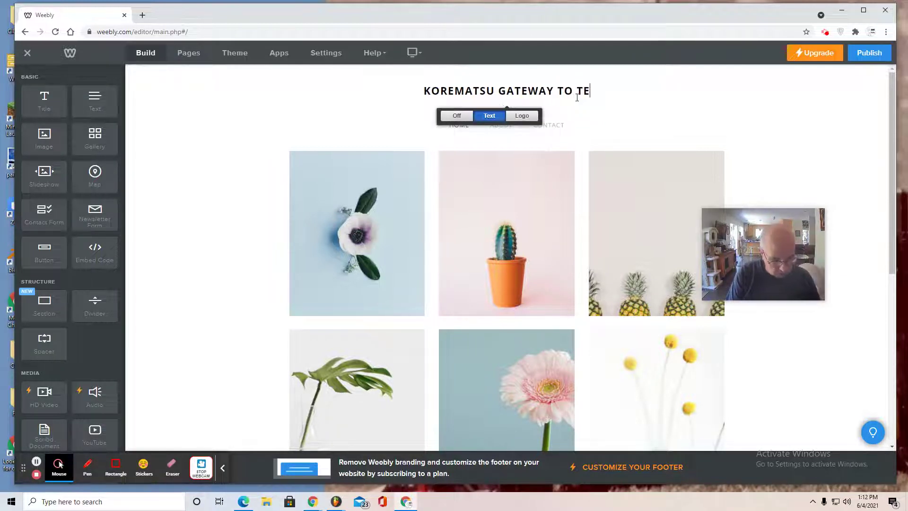
type("CHNOL")
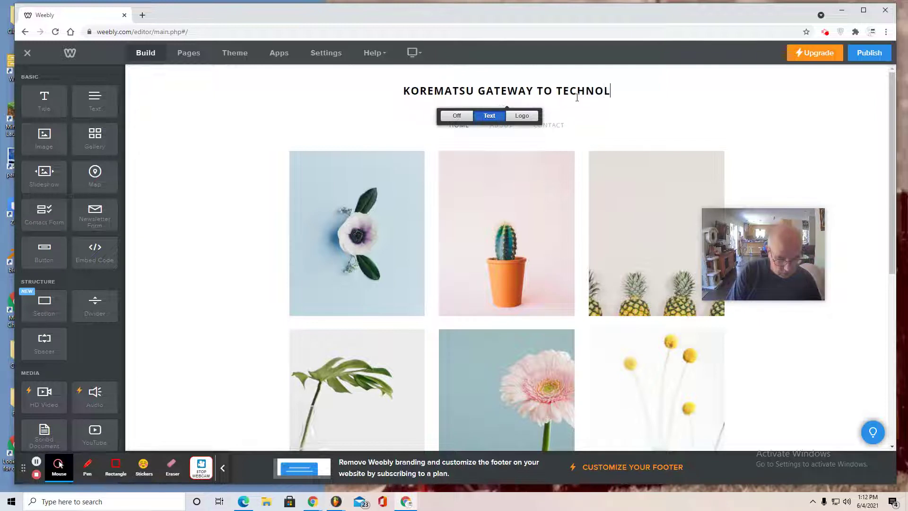
type("OGY PO")
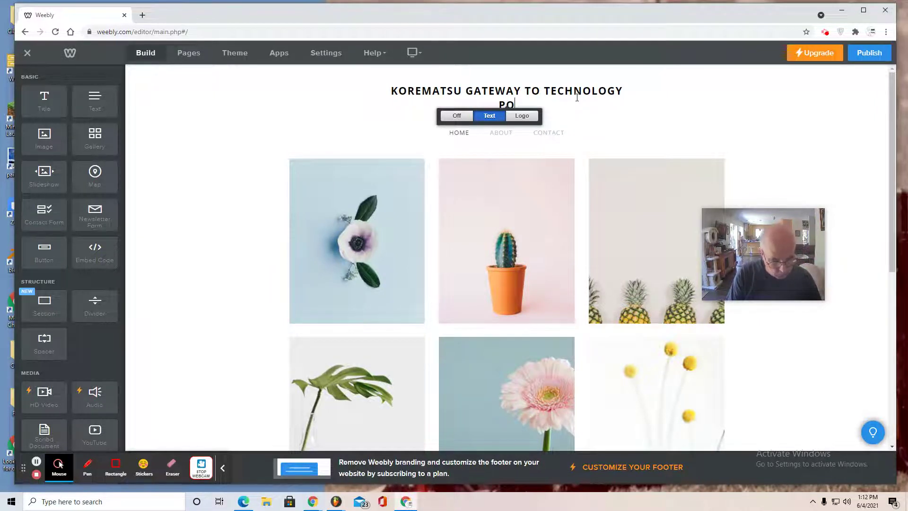
type("LIO ")
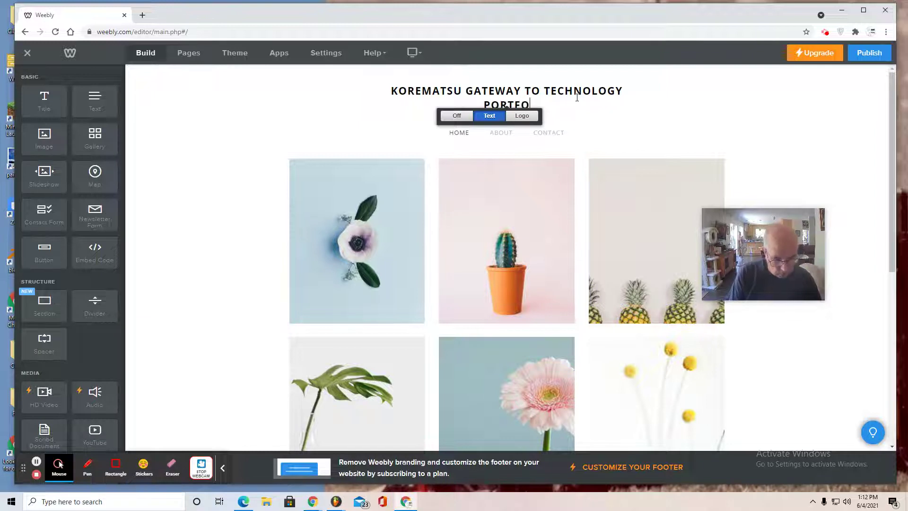
type("20")
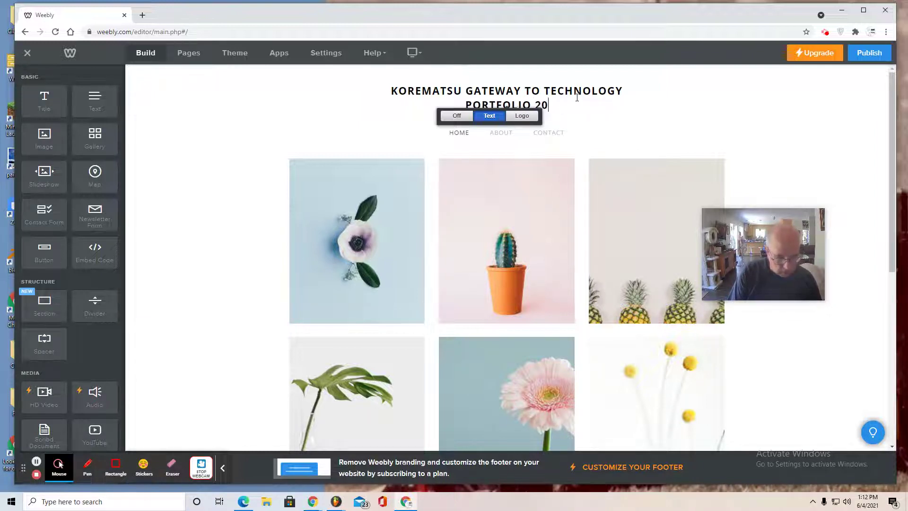
type("20-2021")
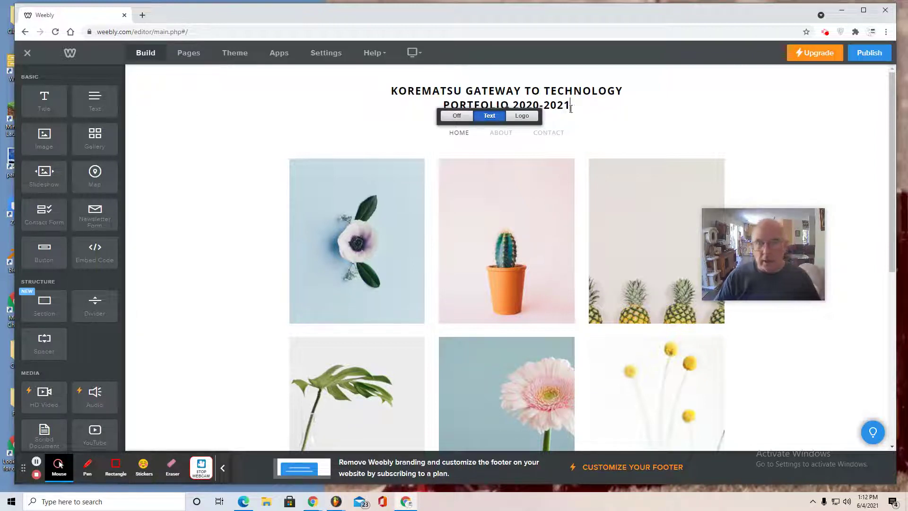
left_click(724, 110)
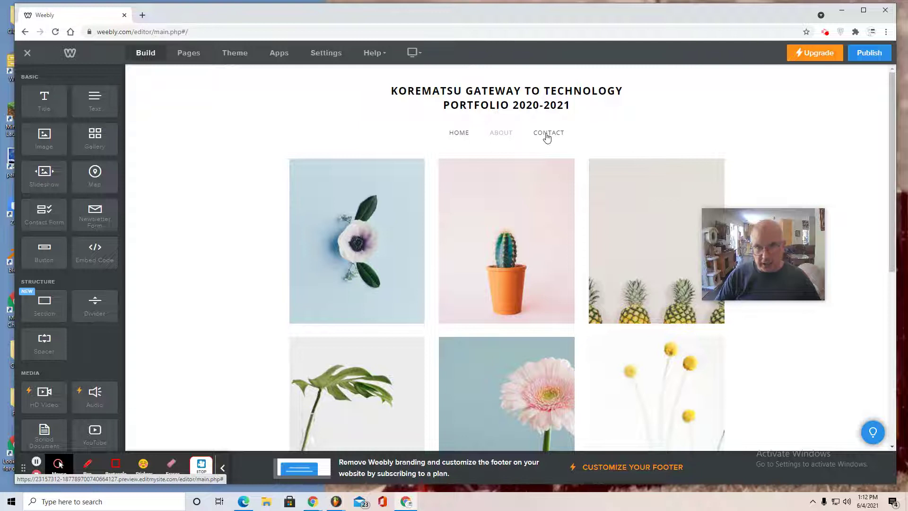
- Rename the Contact page to 'Student Portfolio Links' in the page settings
left_click(188, 53)
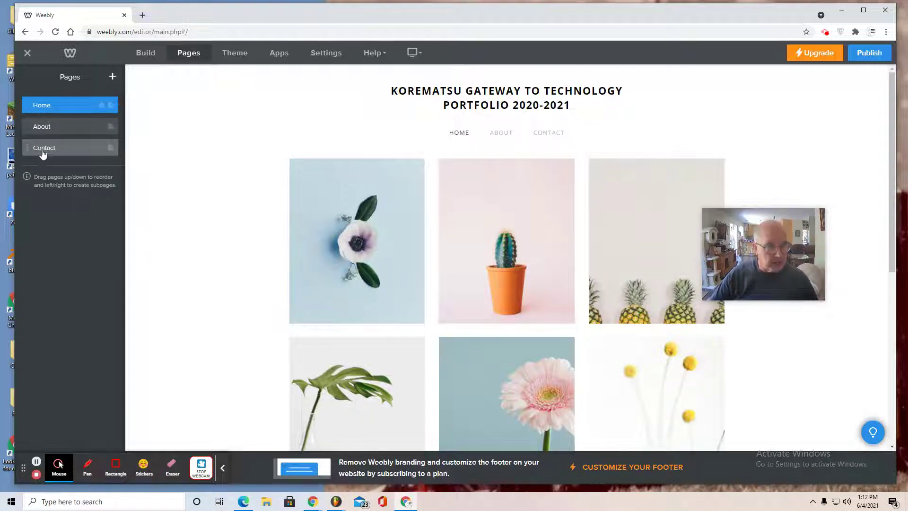
left_click(43, 149)
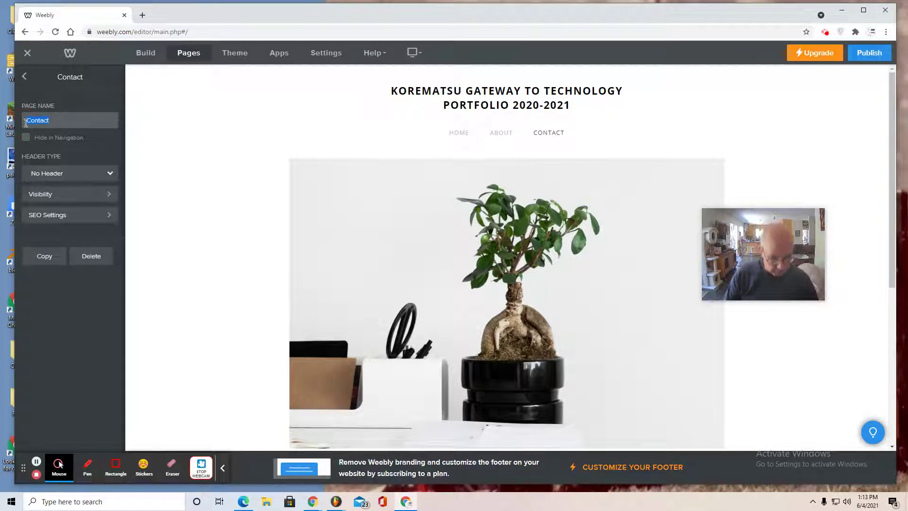
type("STUDENT PORTFOLIO LINKS")
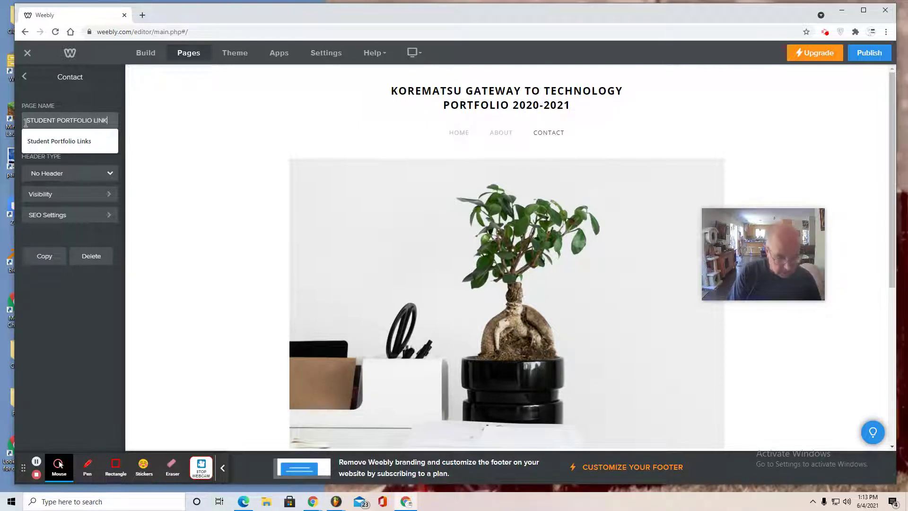
left_click(196, 277)
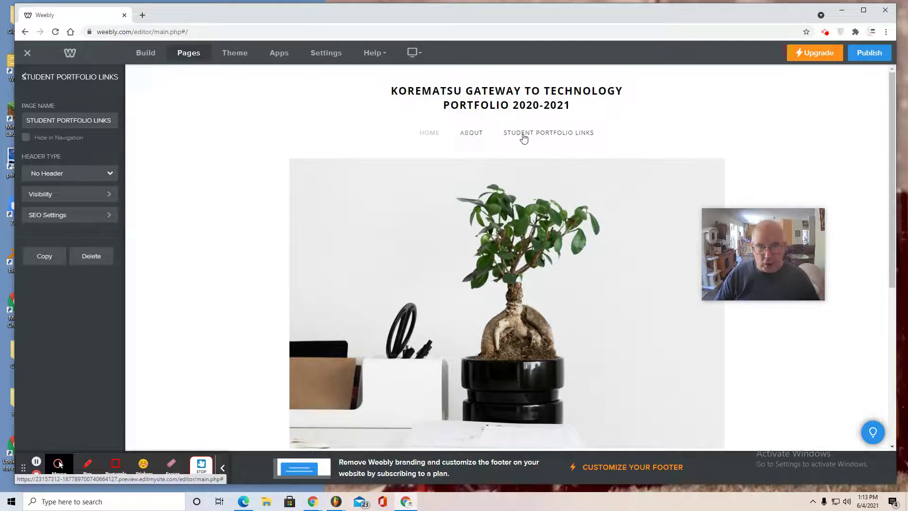
- Switch the editor to the Home page and look over its image gallery
left_click(471, 134)
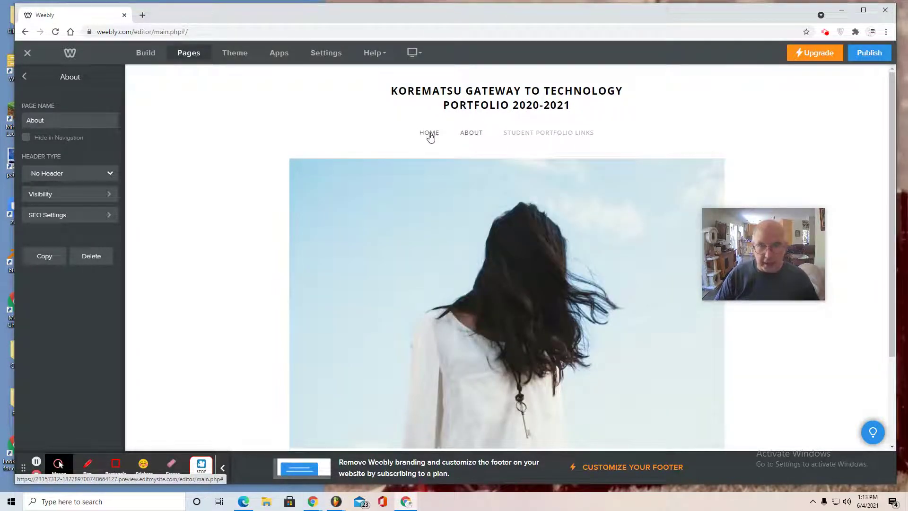
left_click(428, 135)
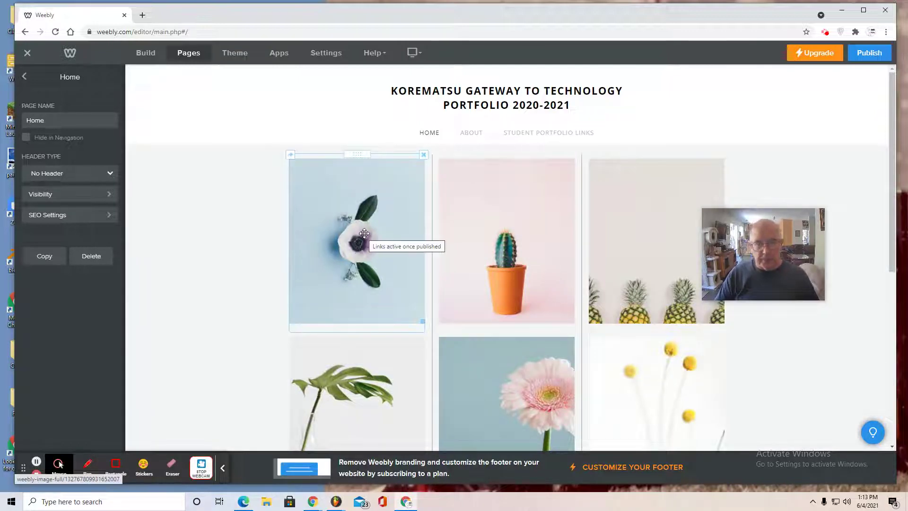
scroll(439, 260, "down", 7)
scroll(439, 260, "up", 6)
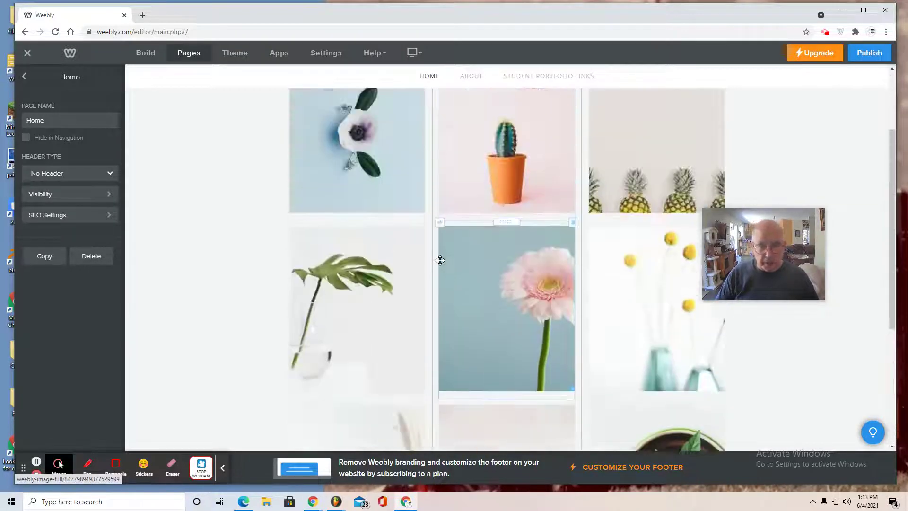
scroll(349, 311, "down", 5)
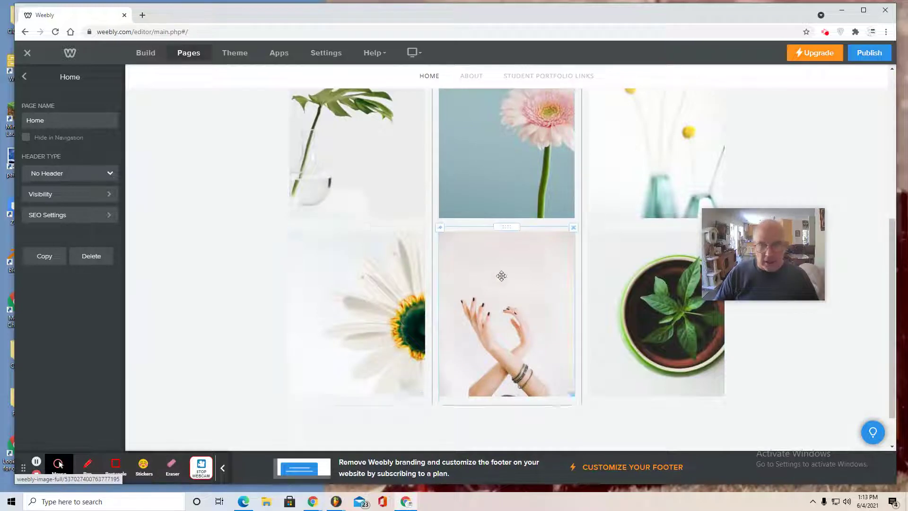
scroll(498, 274, "up", 7)
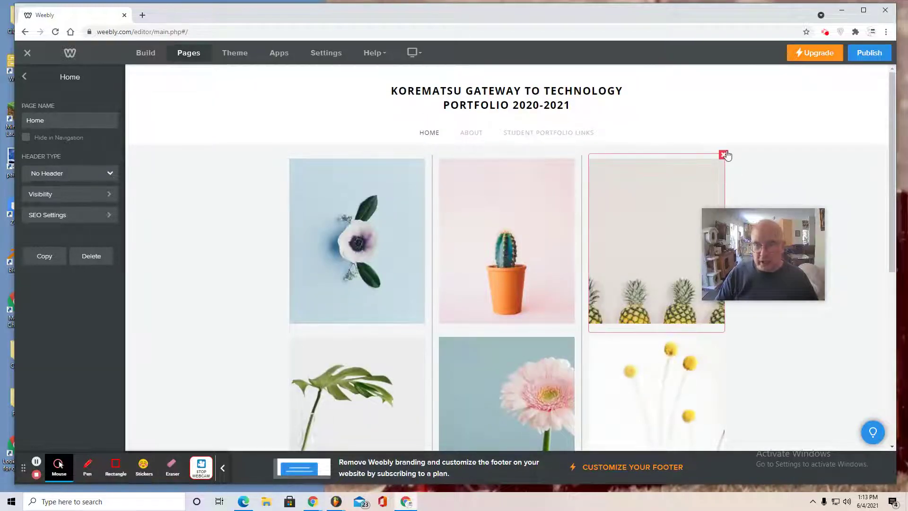
- Delete the pineapple, potted plant and vase photos from the gallery
left_click(724, 155)
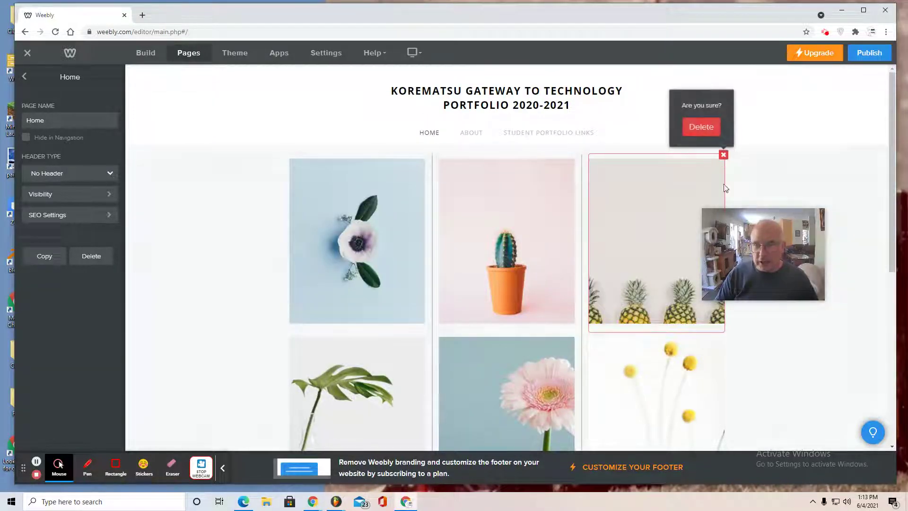
left_click(705, 128)
left_click(723, 333)
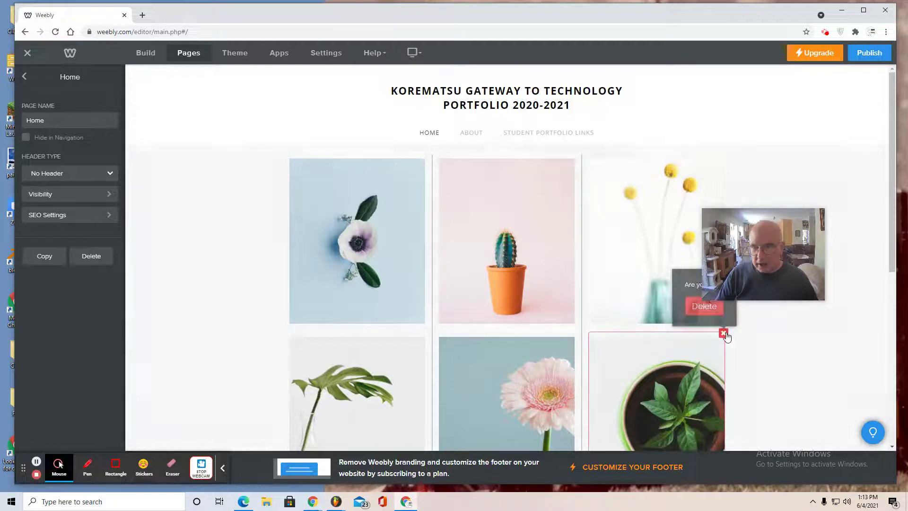
left_click(704, 310)
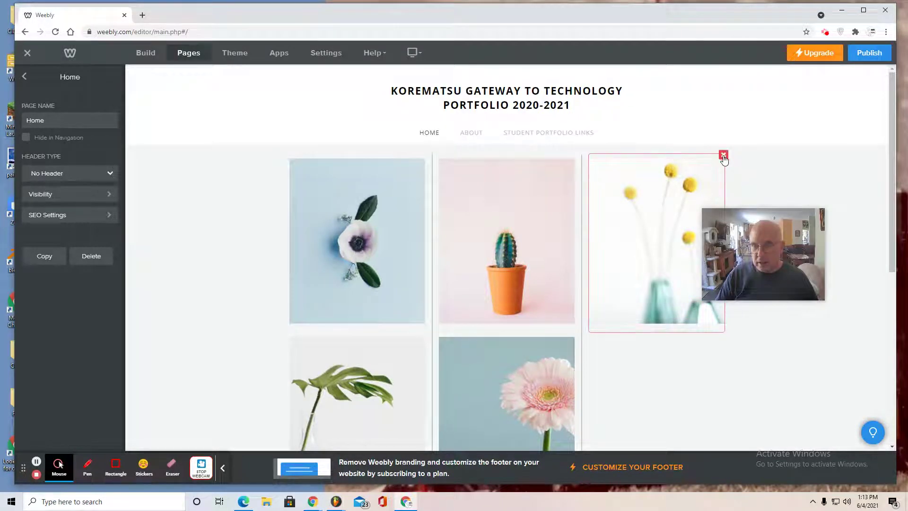
left_click(724, 156)
left_click(704, 127)
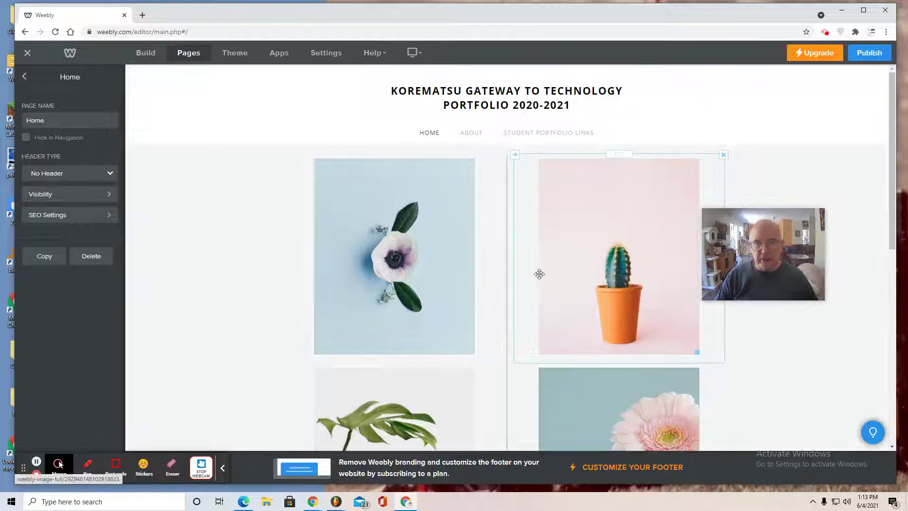
- Replace the flower photo with the uploaded dining-room render
left_click(385, 235)
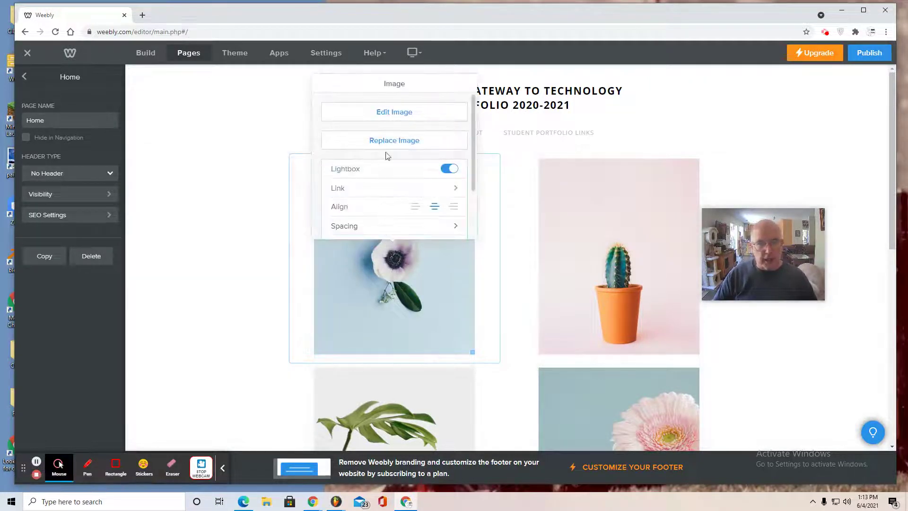
left_click(412, 144)
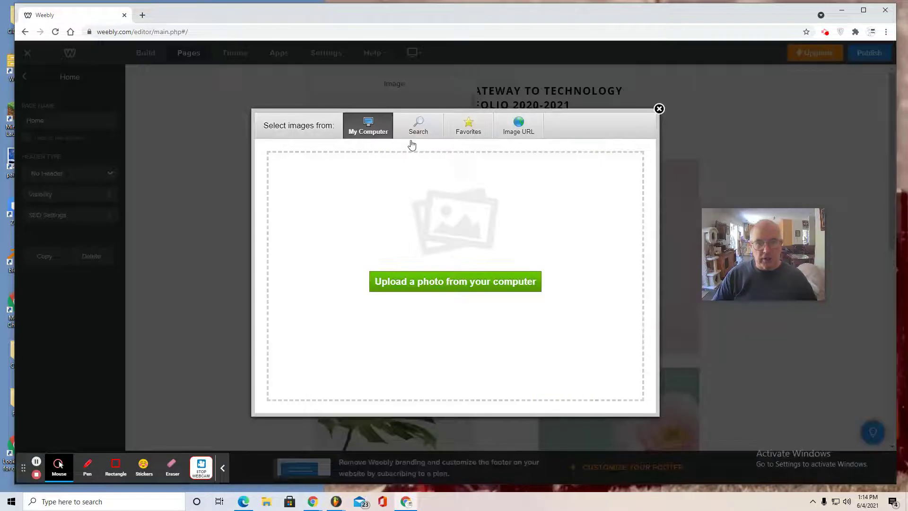
left_click(434, 284)
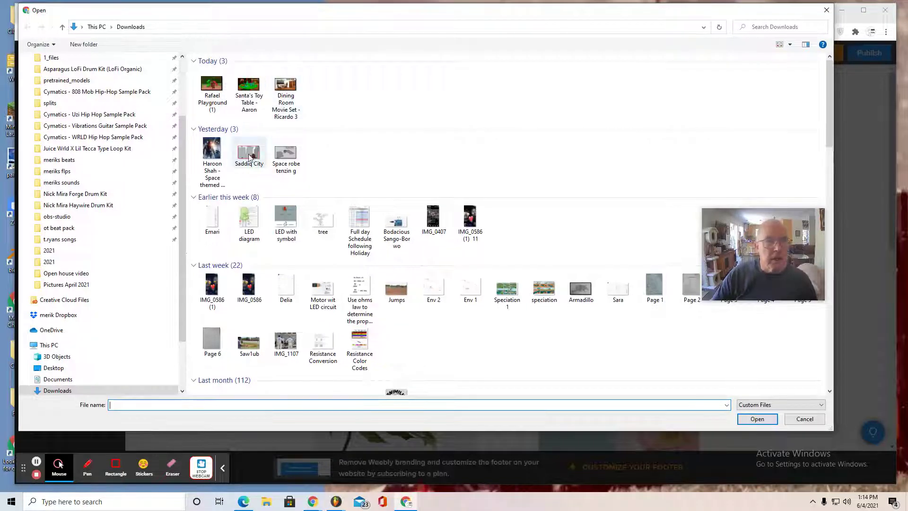
double_click(285, 85)
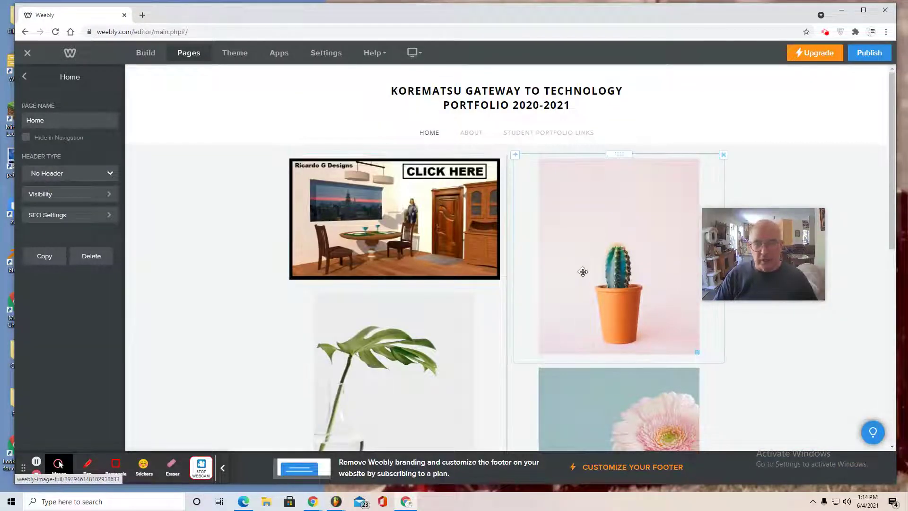
- Replace the cactus photo with the uploaded city image
left_click(590, 253)
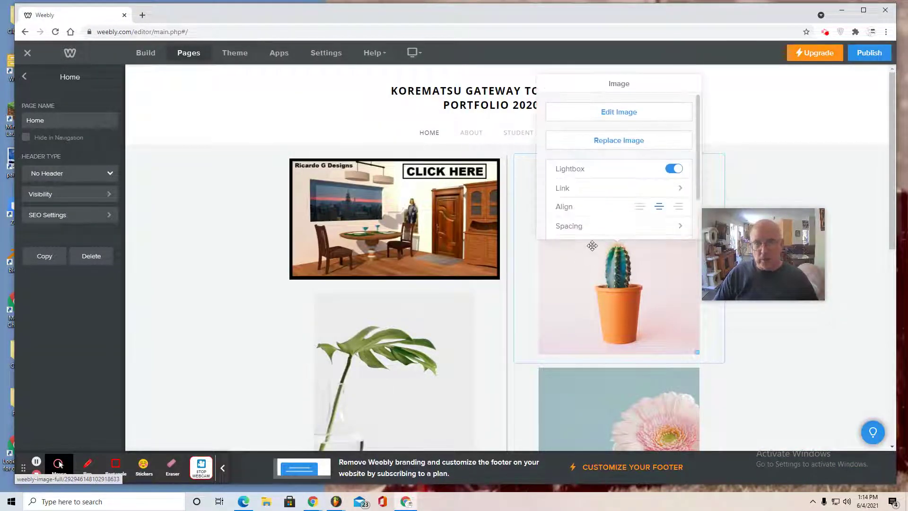
left_click(623, 141)
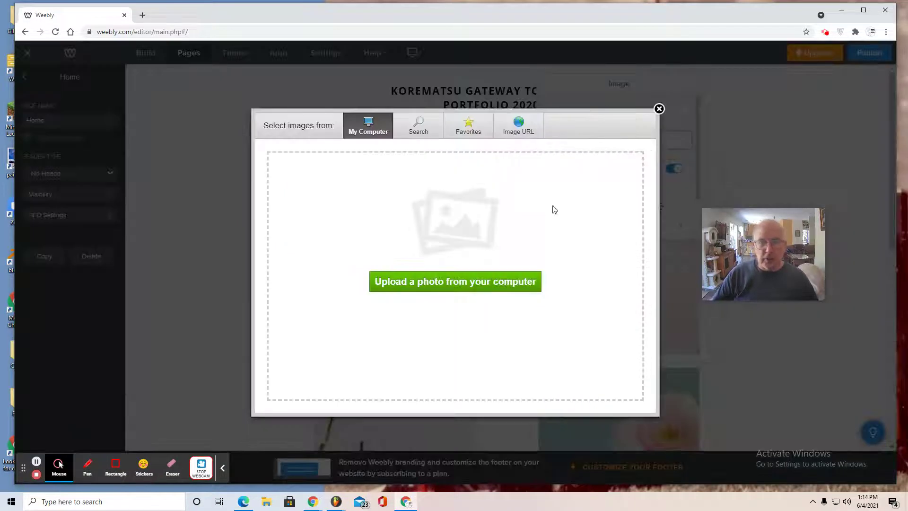
left_click(471, 281)
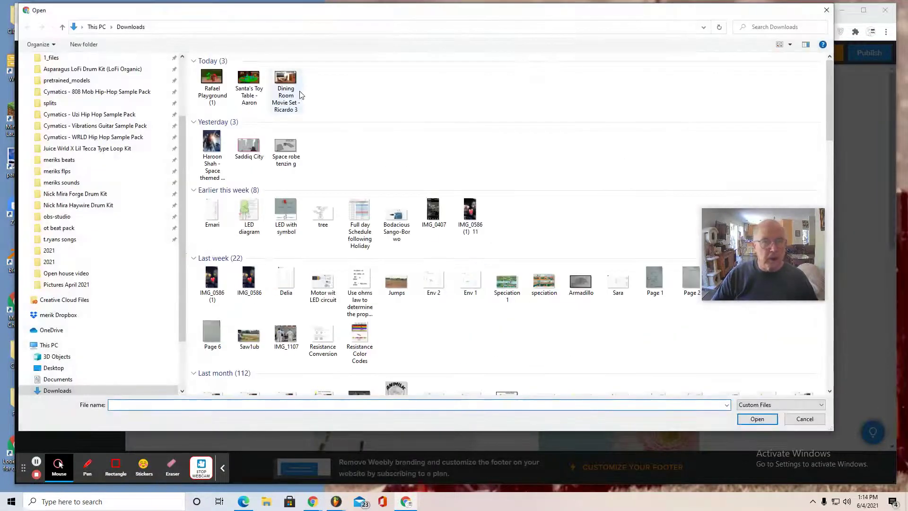
left_click(249, 147)
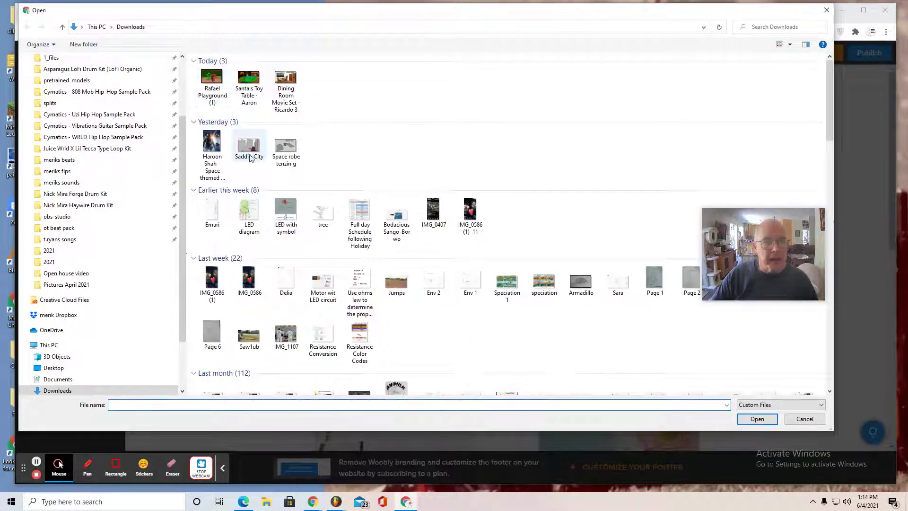
left_click(757, 418)
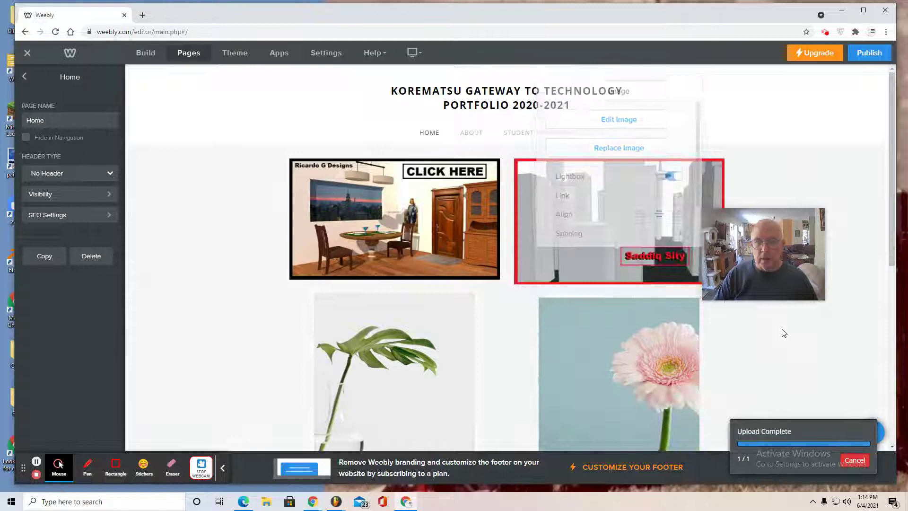
left_click_drag(748, 241, 789, 195)
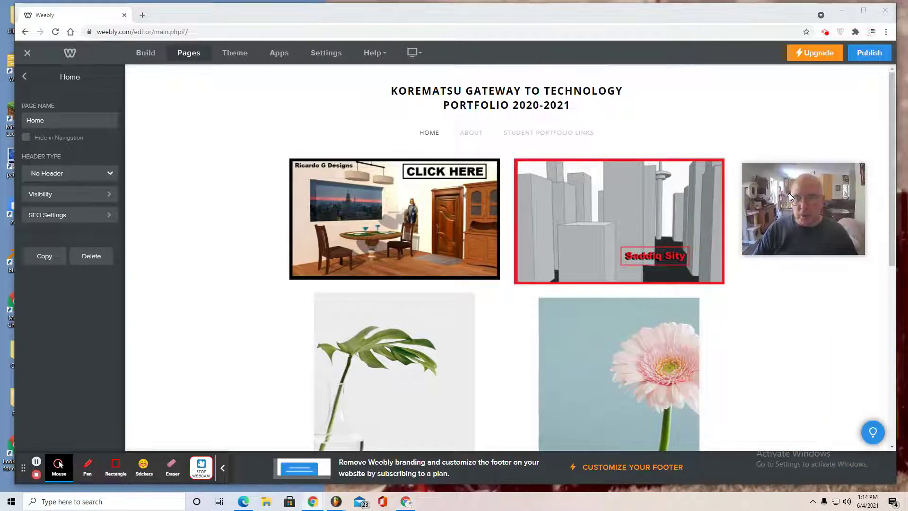
- Replace the plant stock photo with the uploaded playground render
scroll(346, 283, "down", 2)
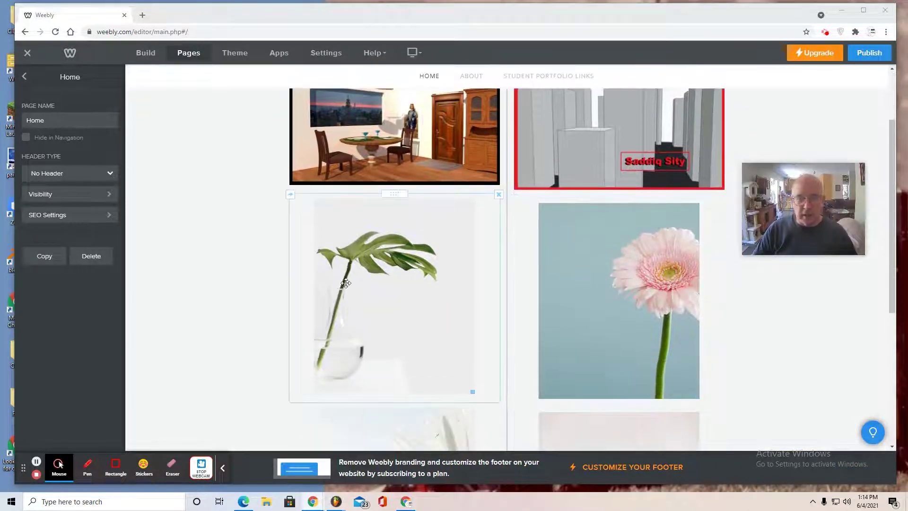
left_click(377, 292)
left_click(388, 145)
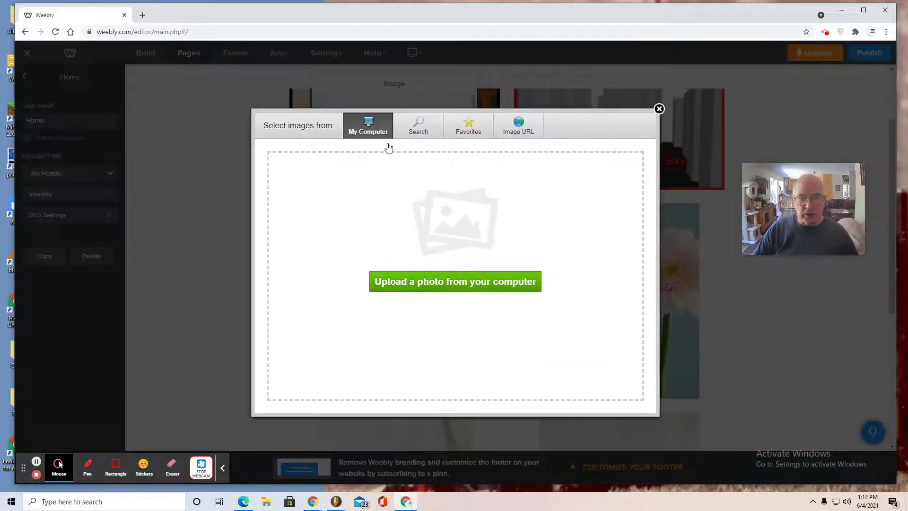
left_click(416, 282)
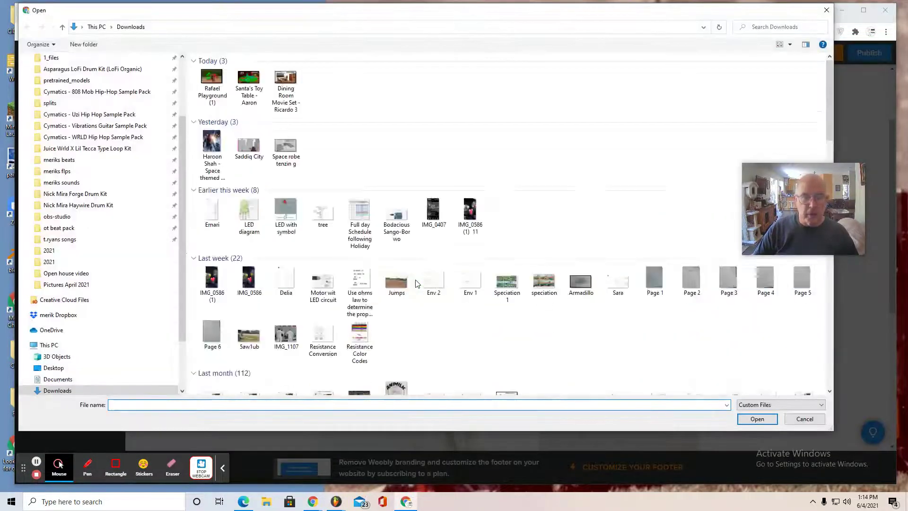
left_click(211, 83)
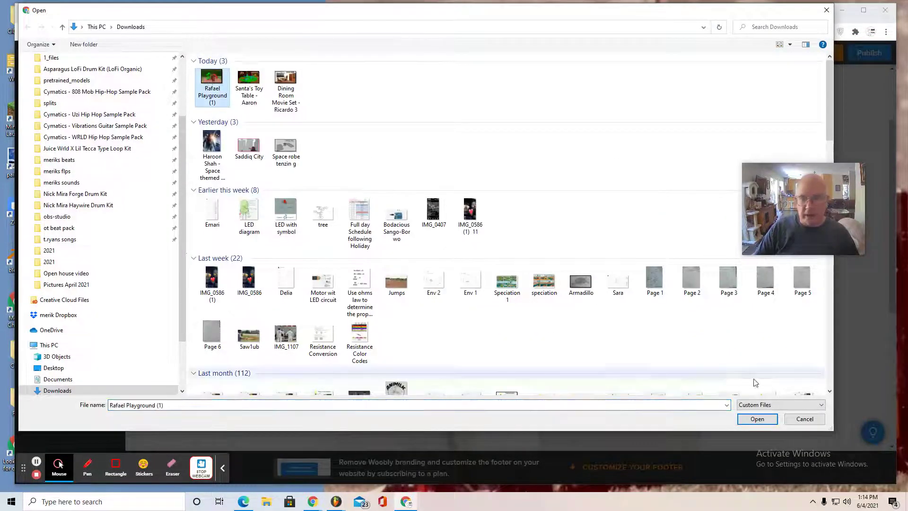
left_click(757, 418)
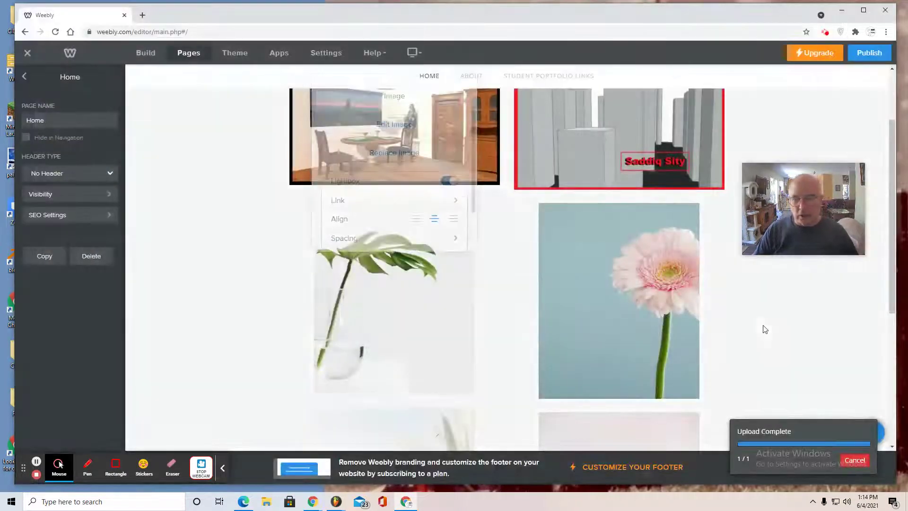
- Replace the flower stock photo with the uploaded space-station render
left_click(625, 281)
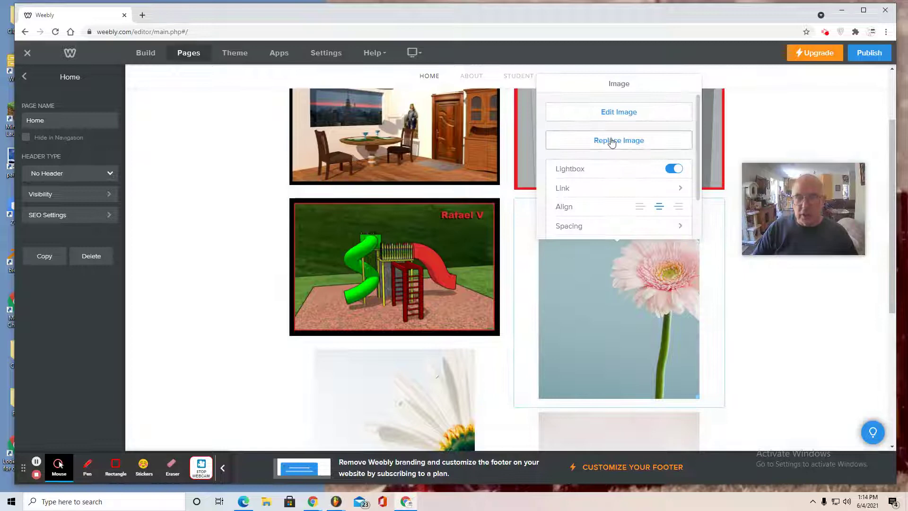
left_click(609, 148)
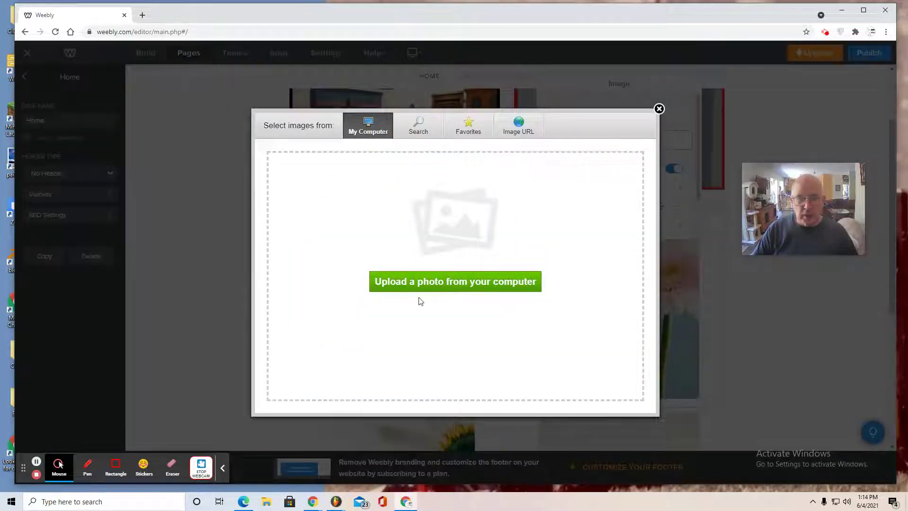
left_click(394, 286)
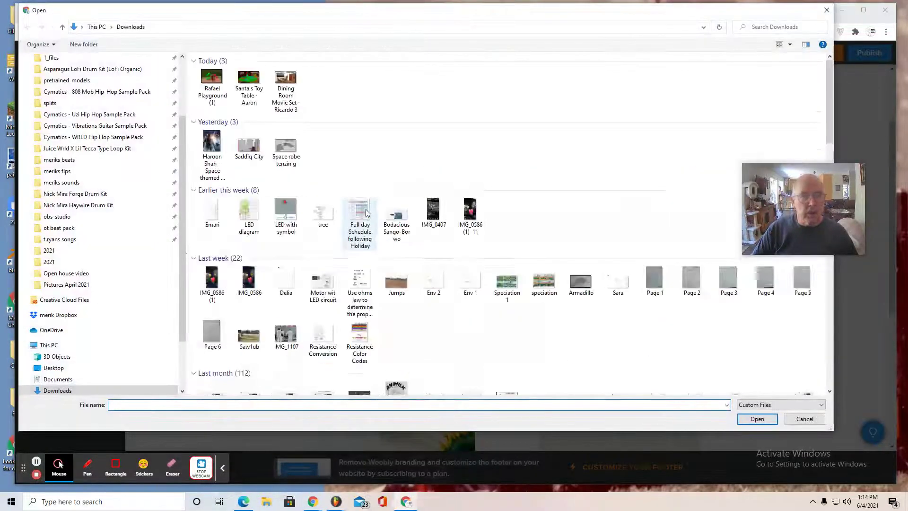
left_click(283, 152)
left_click(761, 419)
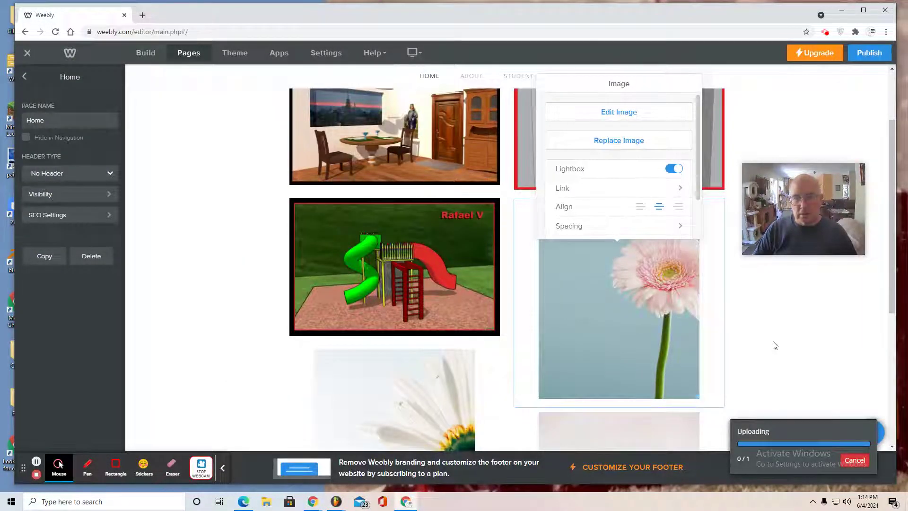
scroll(772, 341, "down", 2)
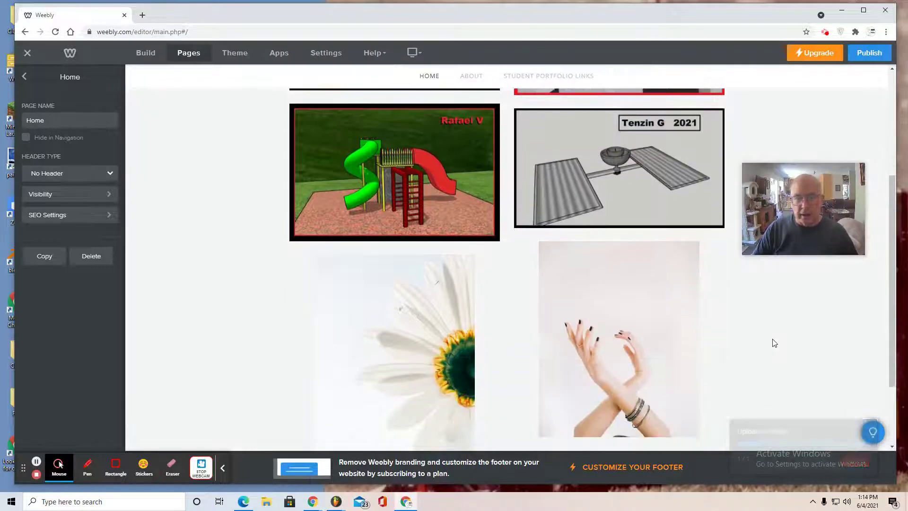
- Delete the hands and daisy photos and the empty spacer block
left_click(723, 237)
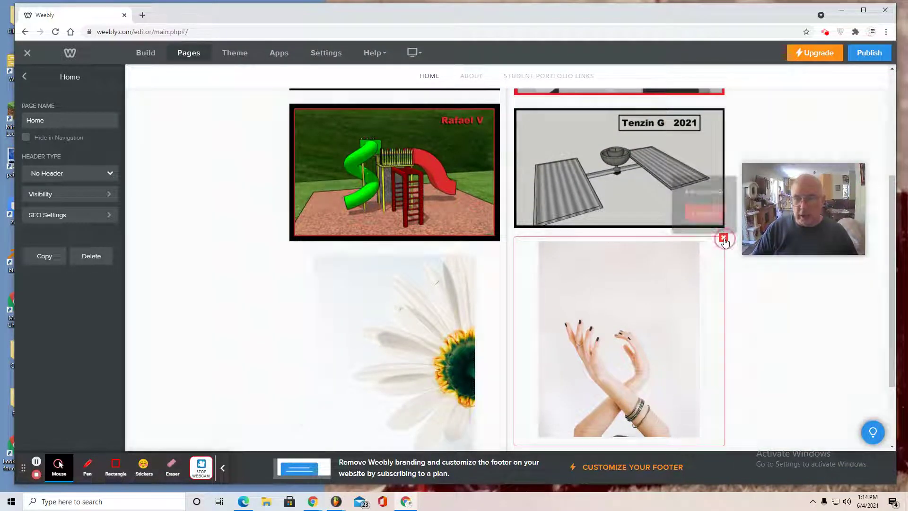
left_click(701, 217)
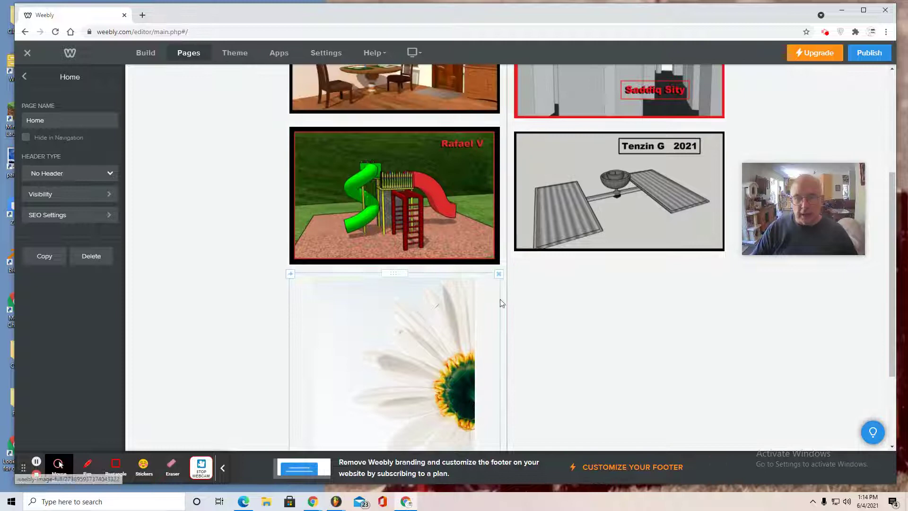
left_click(499, 275)
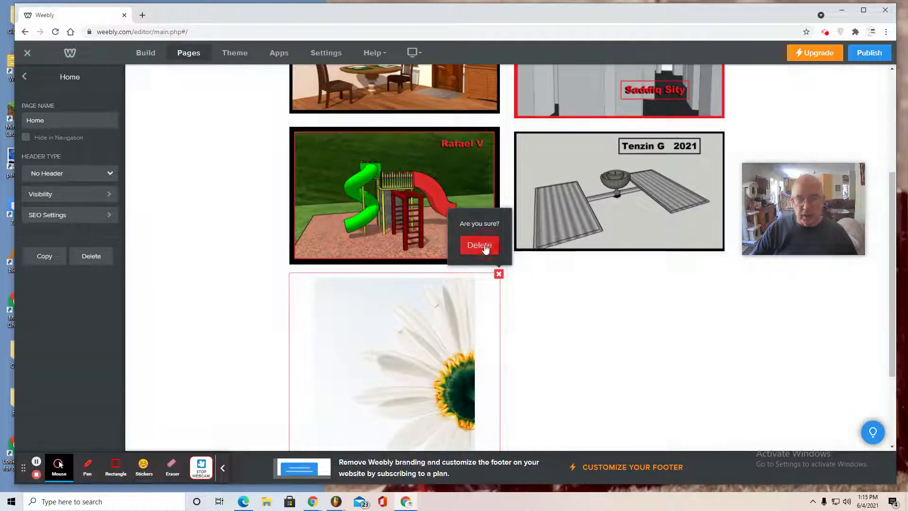
left_click(482, 245)
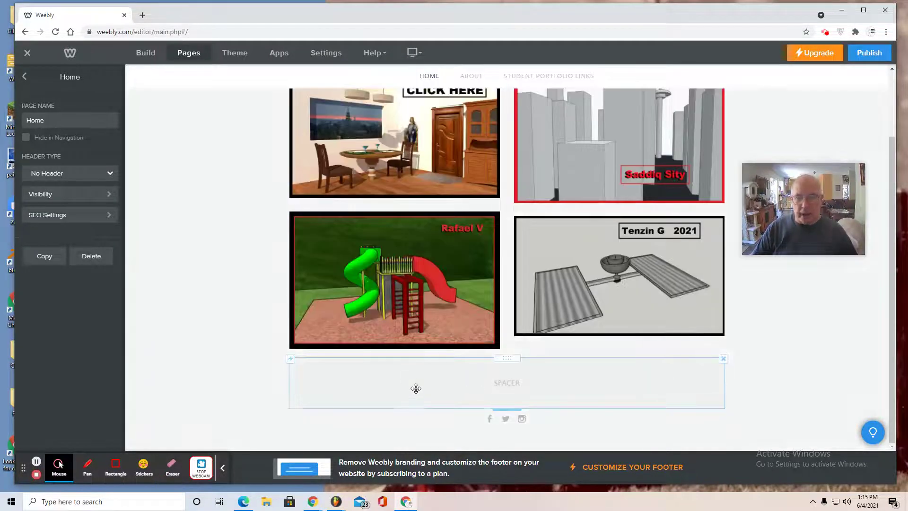
left_click(724, 360)
left_click(708, 334)
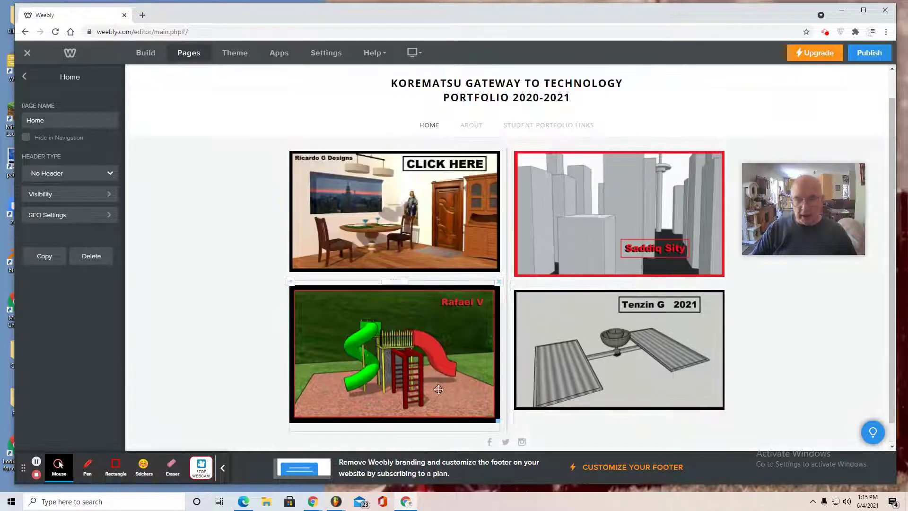
scroll(438, 390, "down", 1)
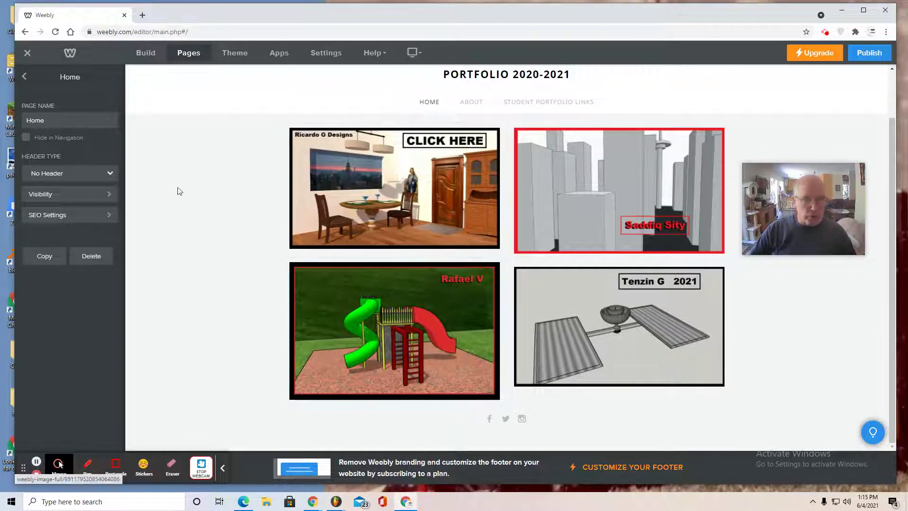
- Add an Image block below the four-image gallery and upload the toy table render into it
left_click(145, 54)
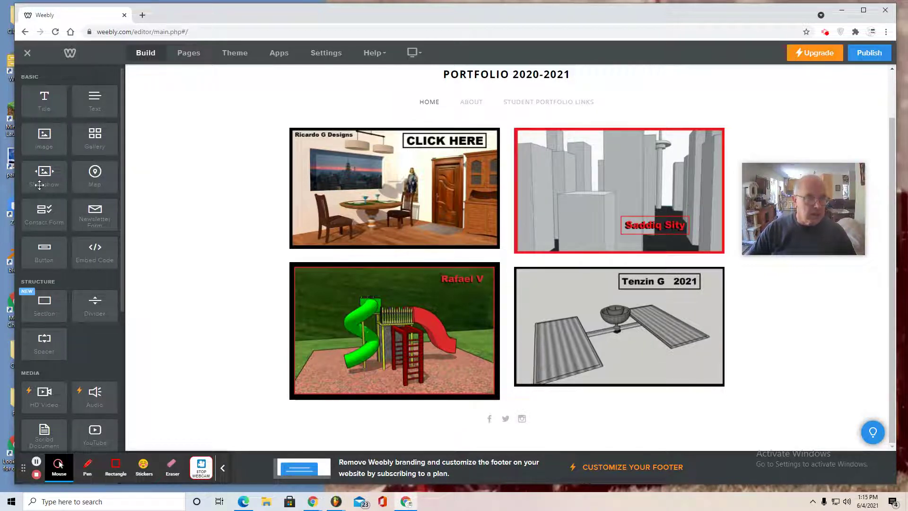
left_click_drag(42, 135, 494, 405)
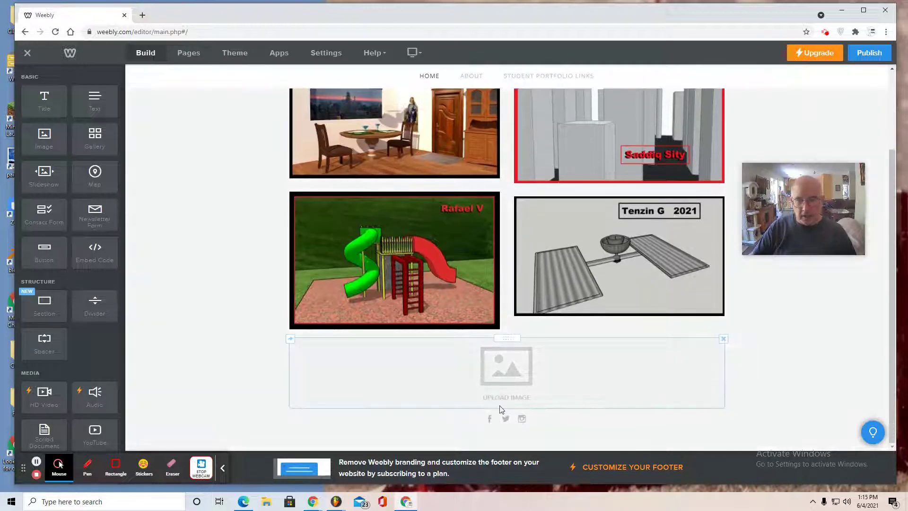
left_click(505, 383)
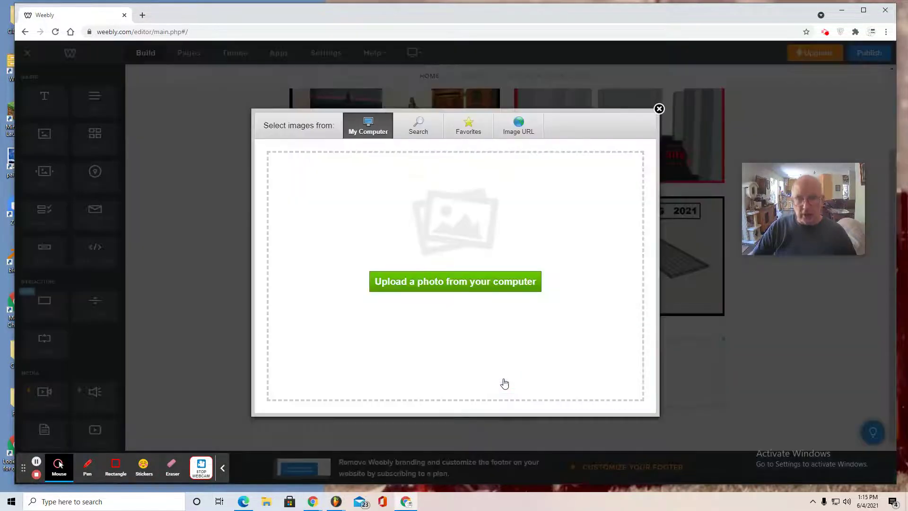
left_click(443, 283)
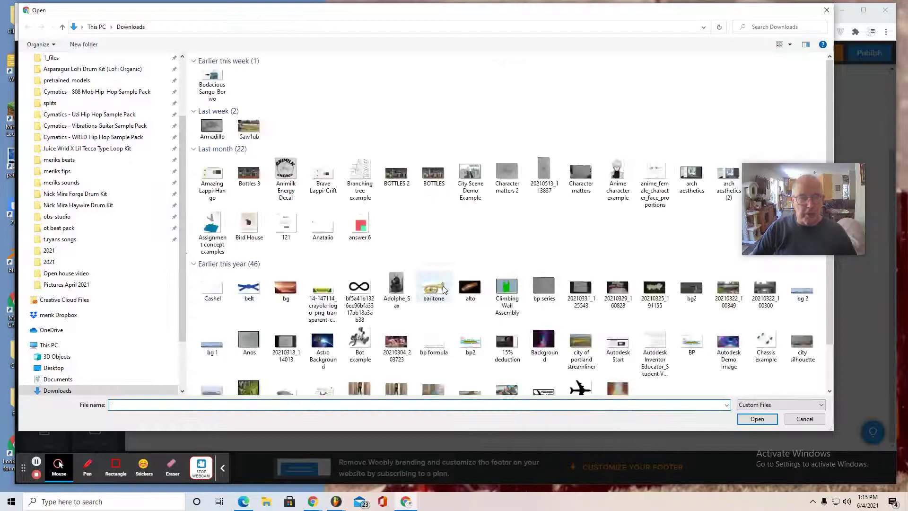
left_click(254, 98)
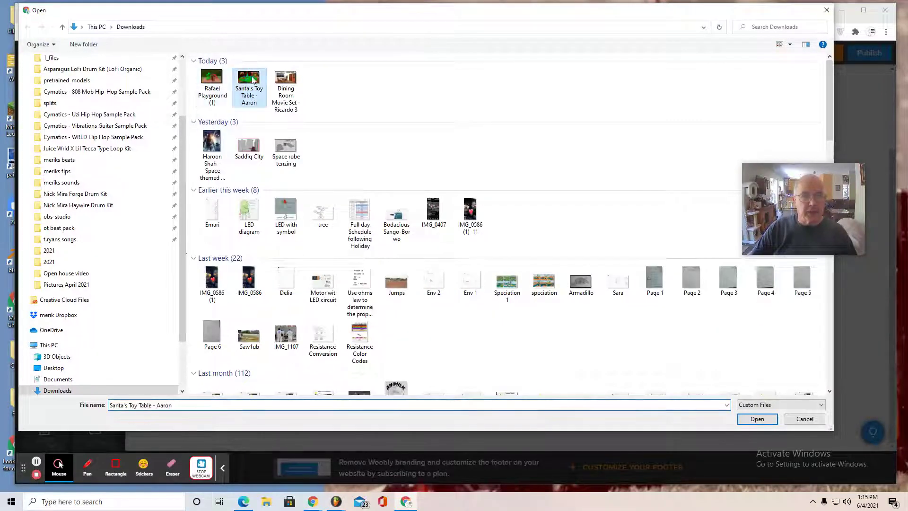
left_click(759, 420)
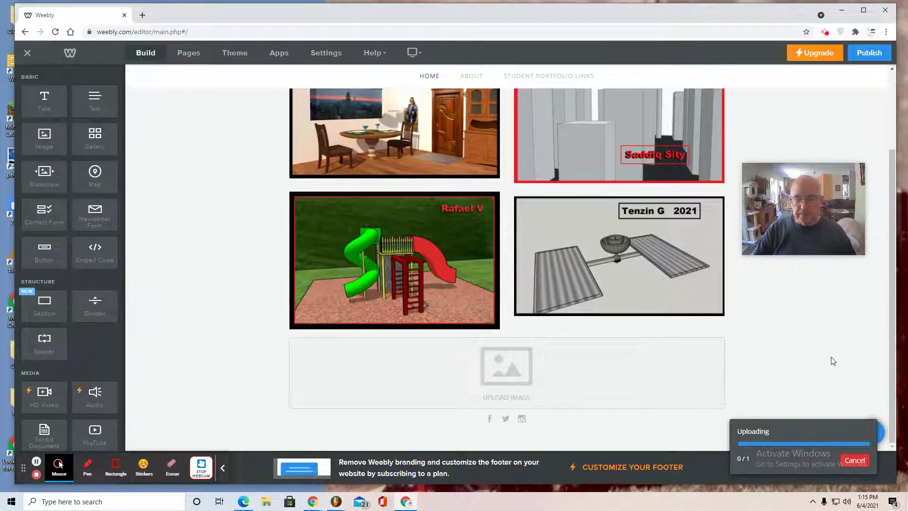
scroll(832, 357, "down", 3)
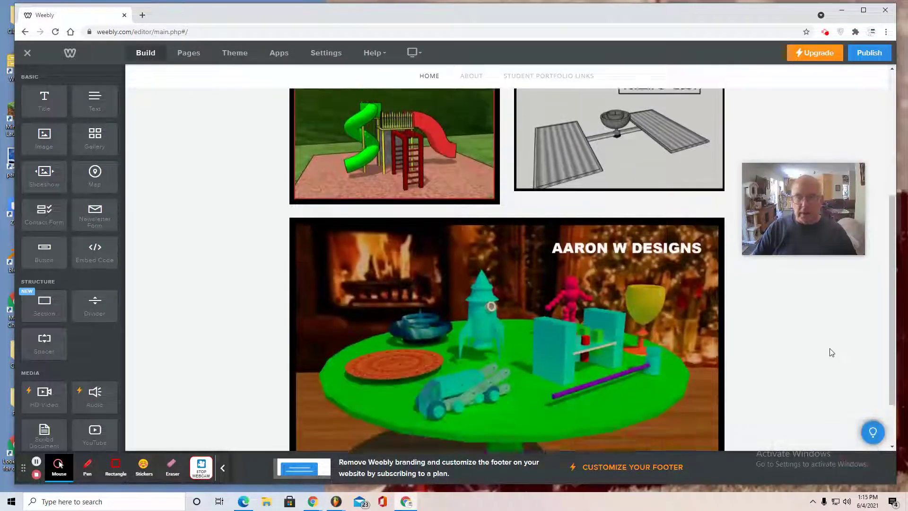
scroll(831, 352, "up", 4)
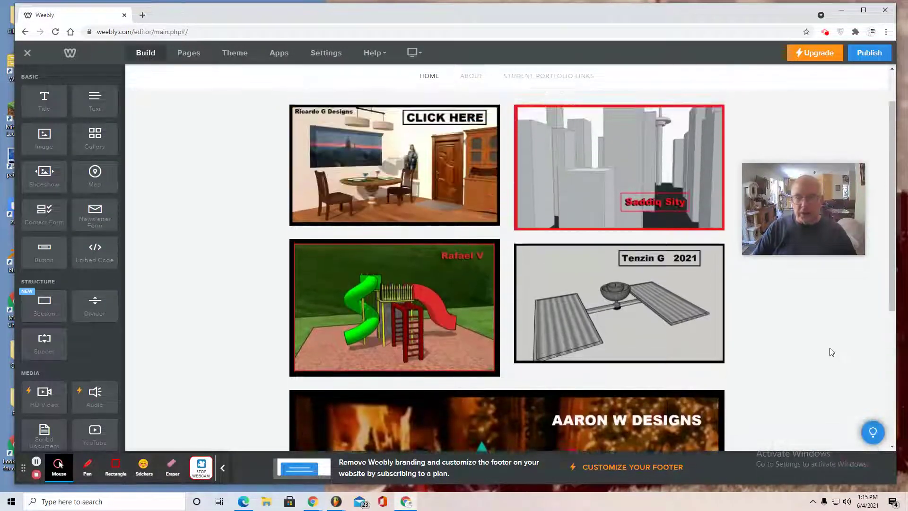
- Raise the space-station image's top margin to 20
left_click(623, 302)
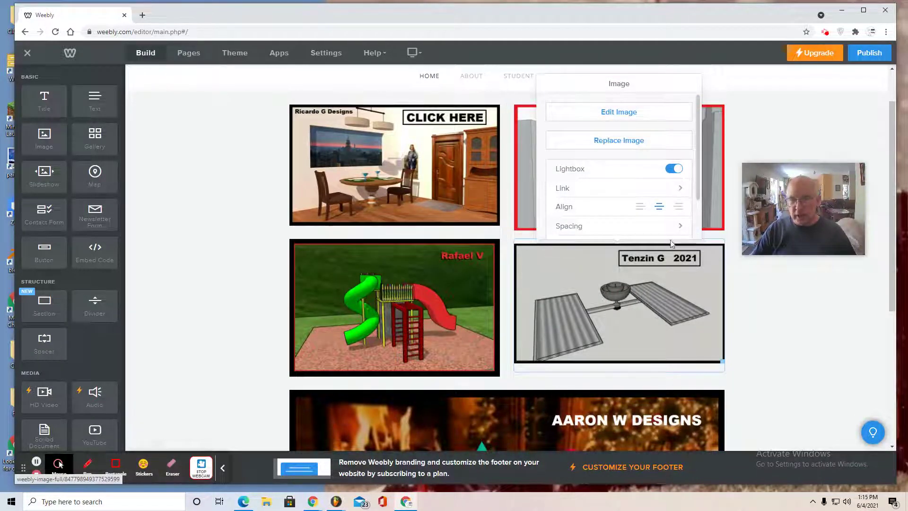
left_click(680, 226)
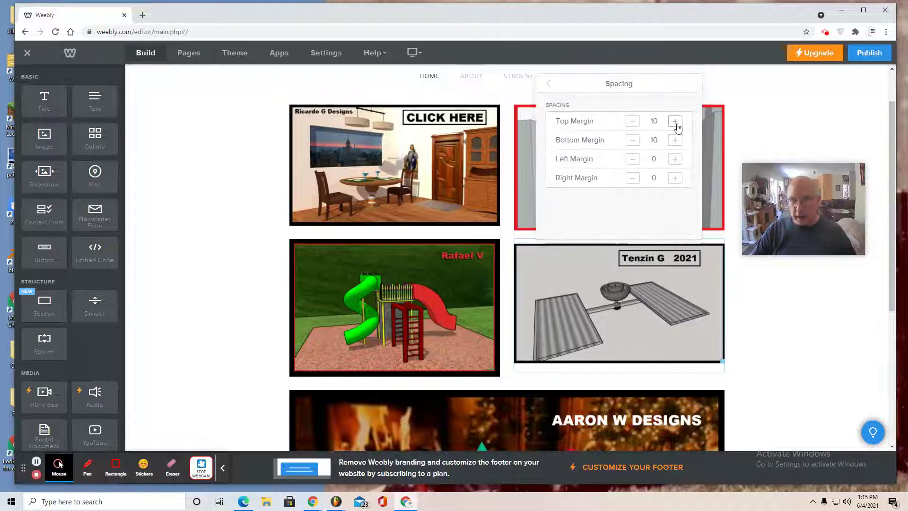
left_click(675, 121)
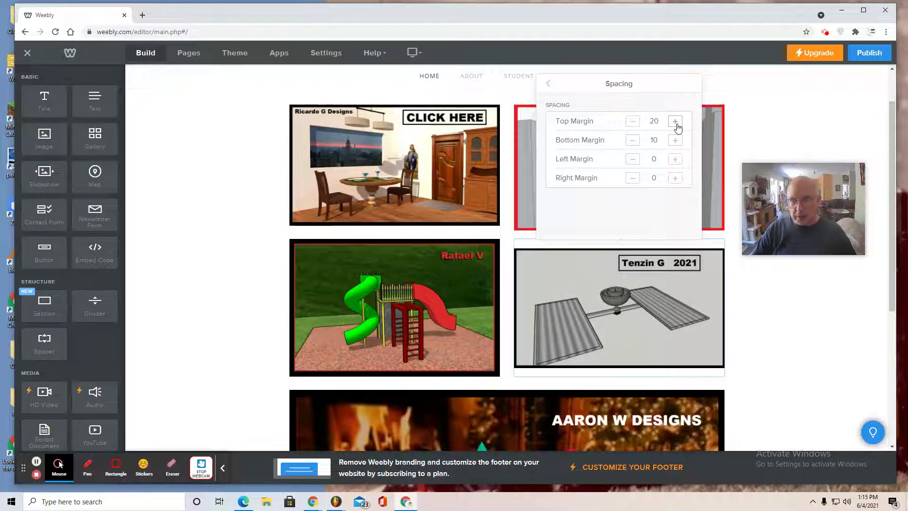
left_click(773, 341)
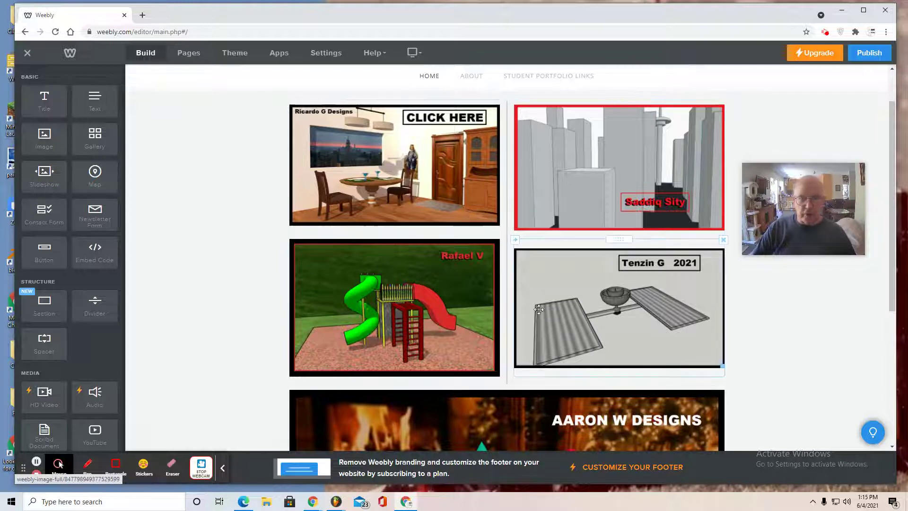
- Set the Ricardo G Designs image's link type to Website URL
scroll(538, 309, "down", 1)
scroll(566, 371, "down", 2)
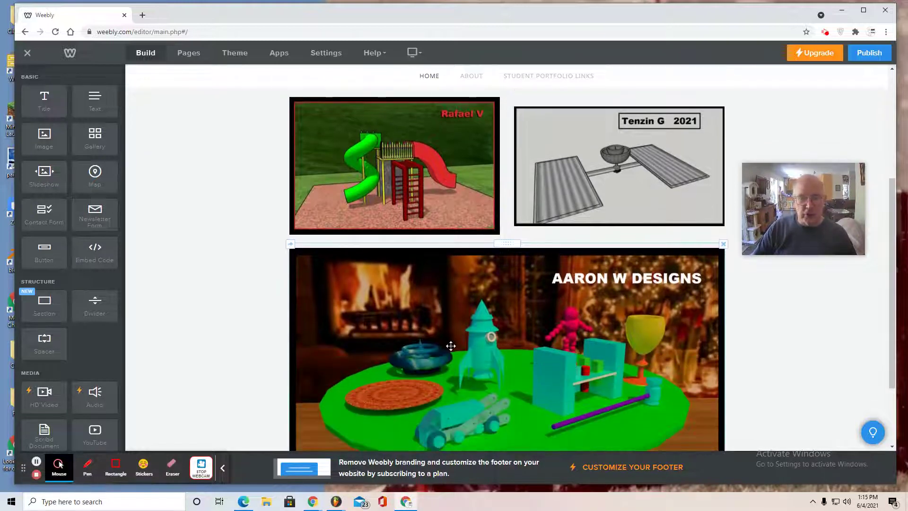
scroll(449, 338, "up", 4)
scroll(482, 269, "down", 3)
scroll(399, 183, "up", 3)
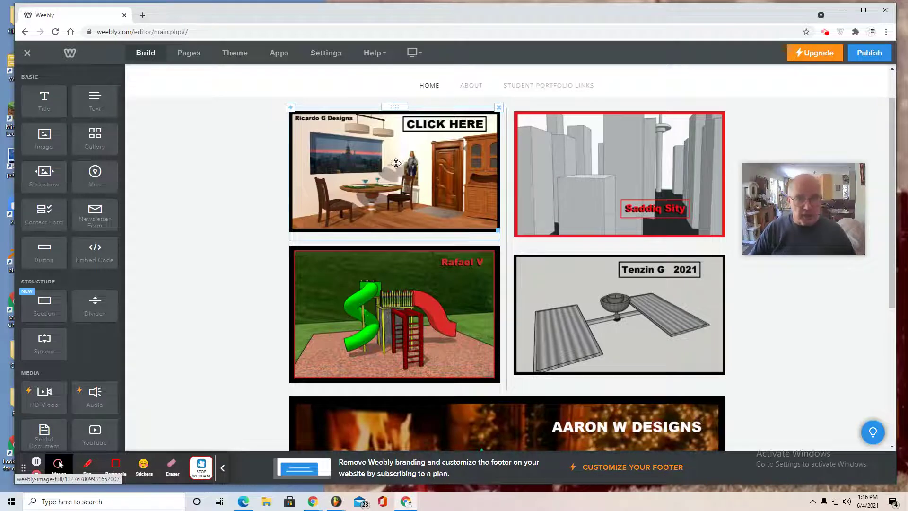
left_click(396, 163)
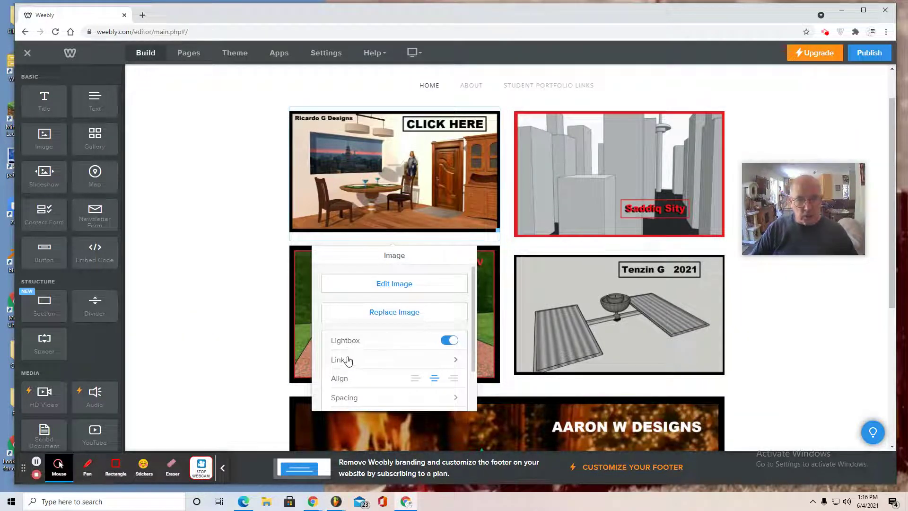
left_click(373, 361)
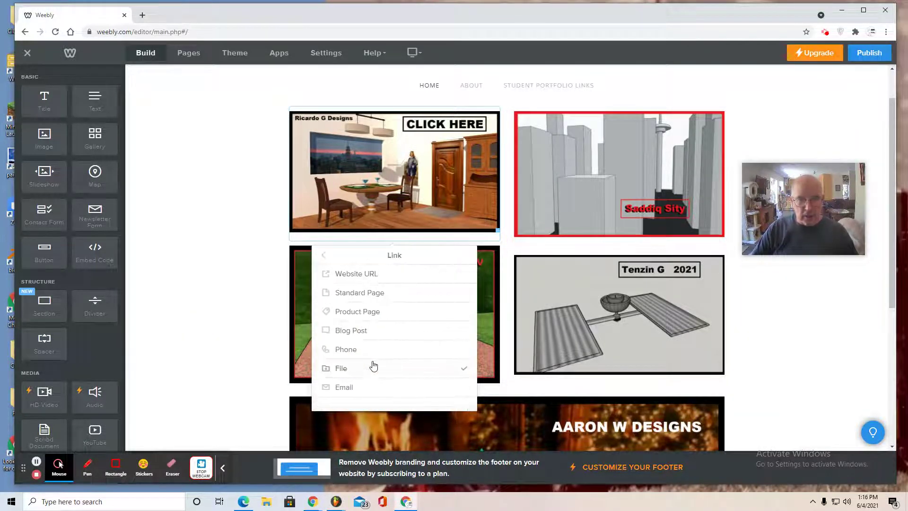
left_click(380, 280)
left_click(299, 319)
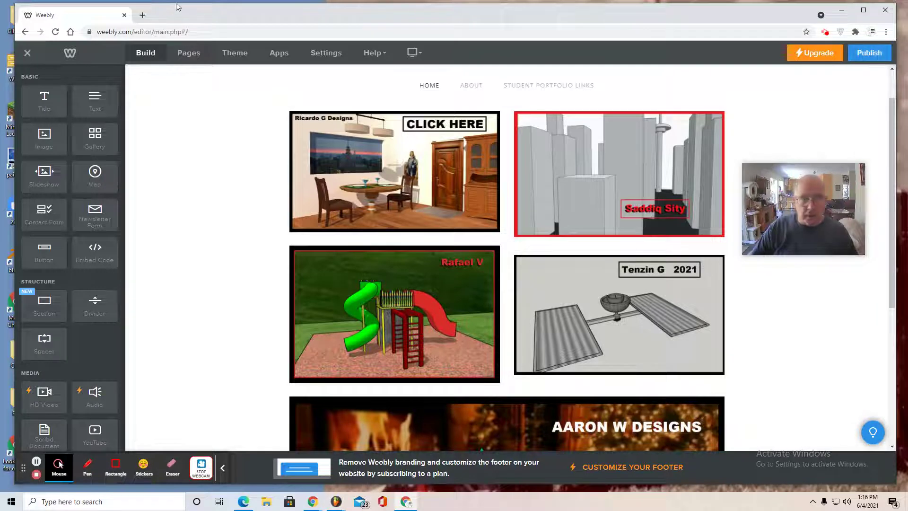
- In a new tab, open the Gateway to Technology video's YouTube Studio details and select its video link
left_click(142, 15)
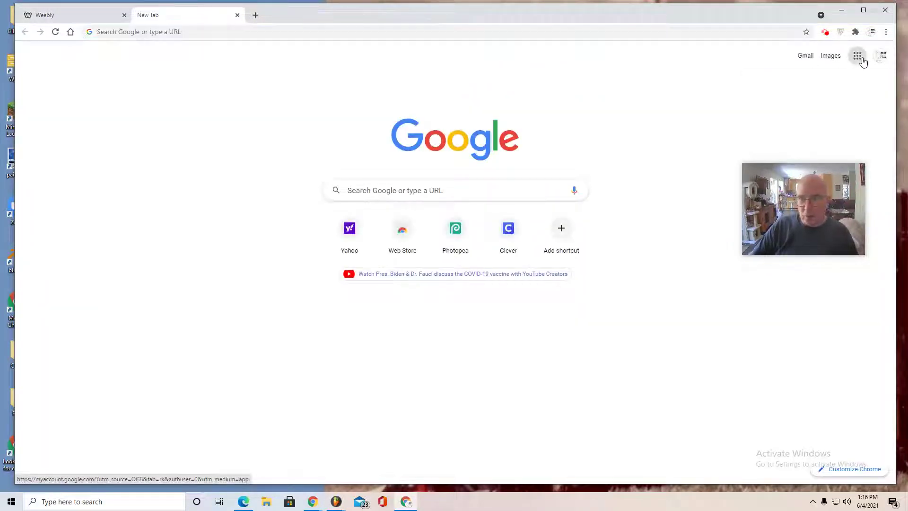
left_click(857, 57)
left_click(817, 140)
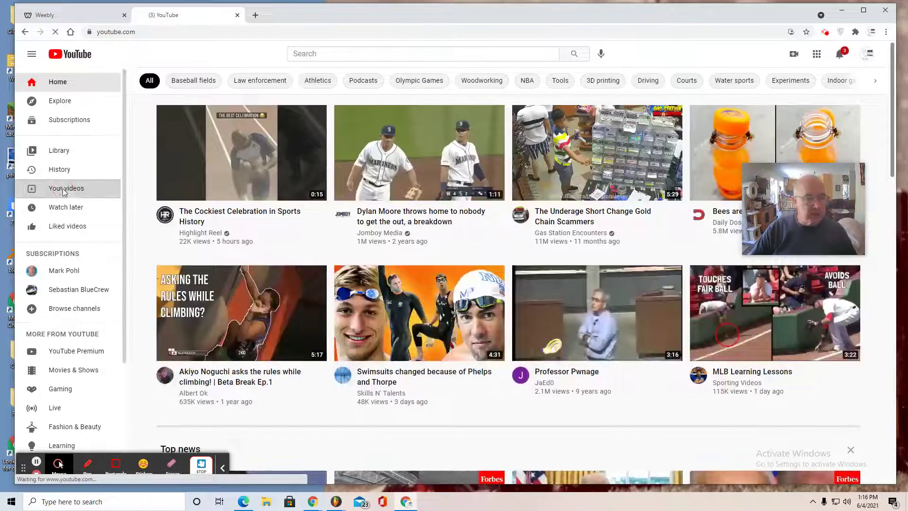
left_click(65, 190)
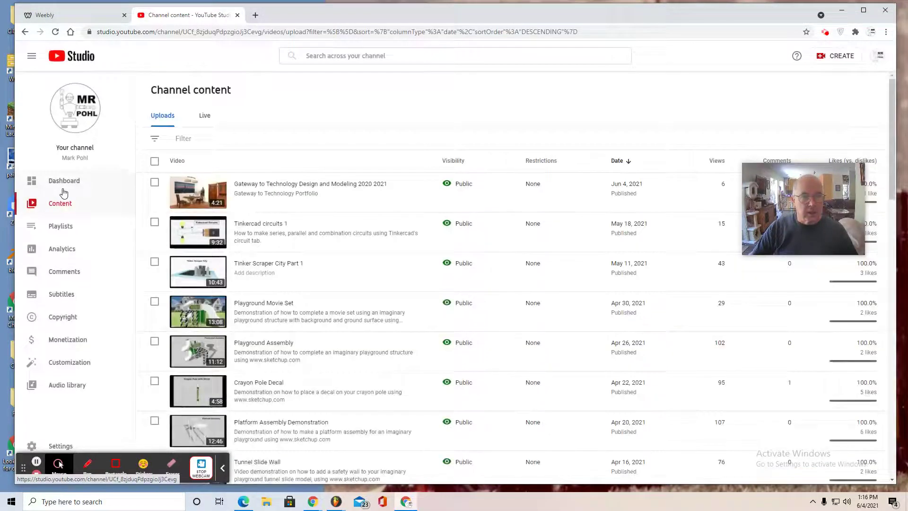
left_click(243, 193)
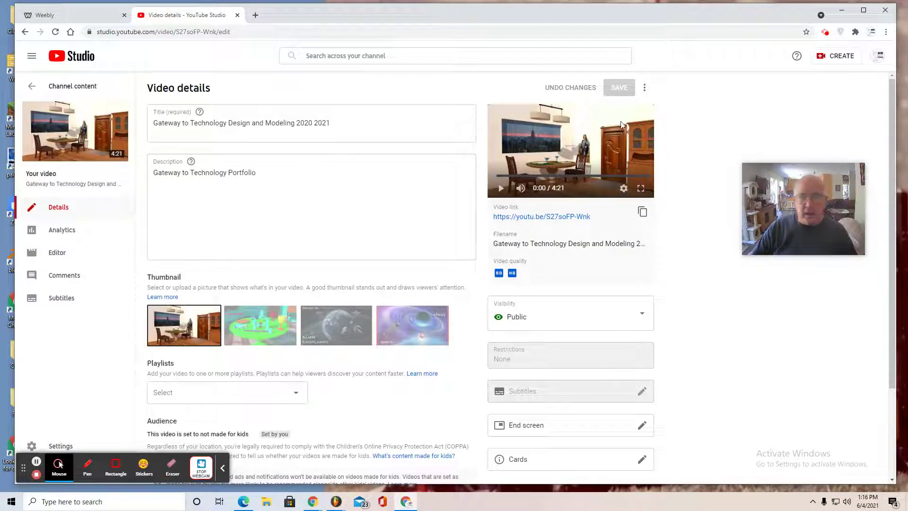
left_click_drag(582, 217, 491, 223)
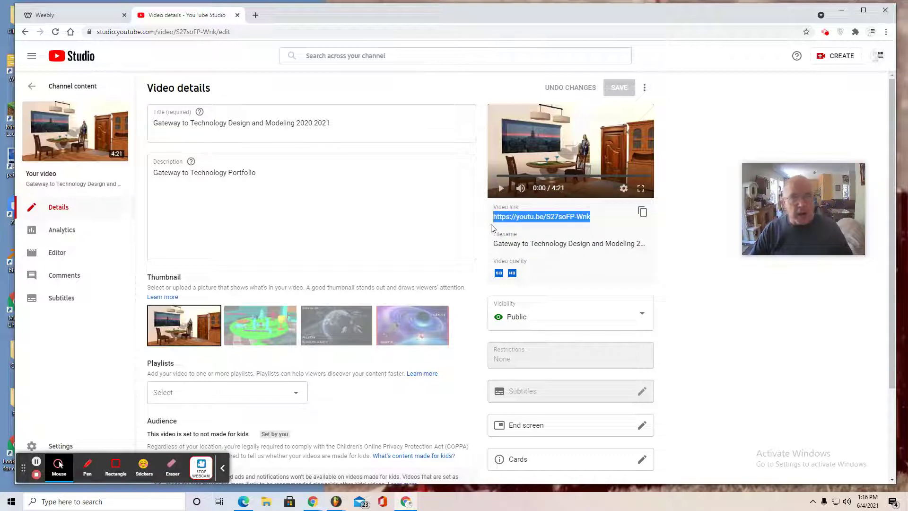
- Back in Weebly, link the Ricardo G Designs image to the pasted YouTube URL in a new window
left_click(99, 19)
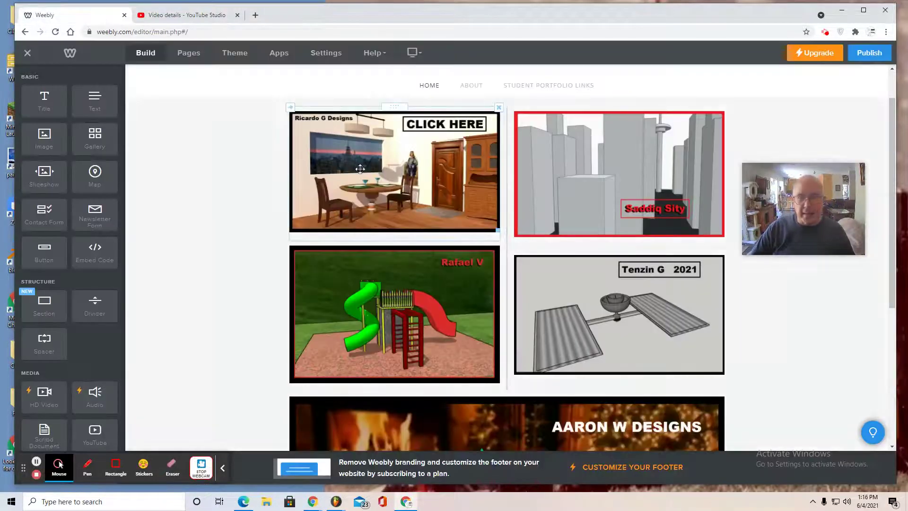
left_click(388, 173)
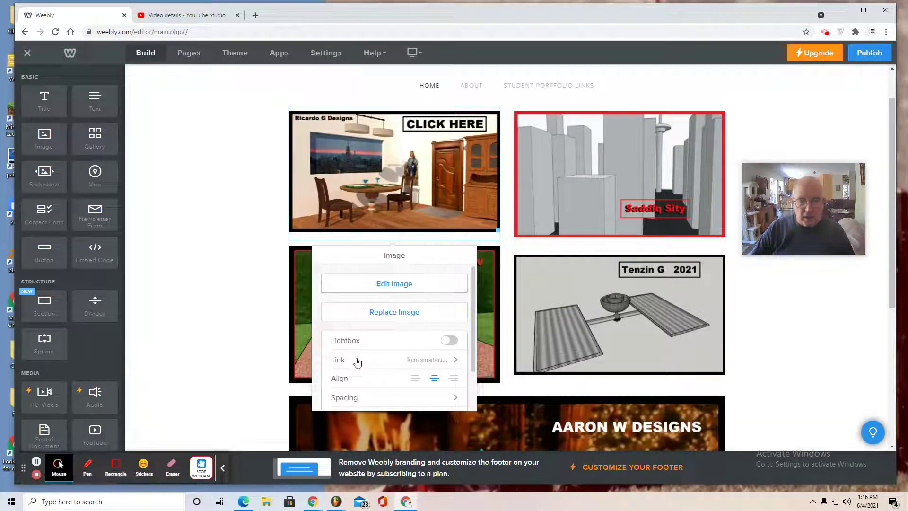
left_click(383, 367)
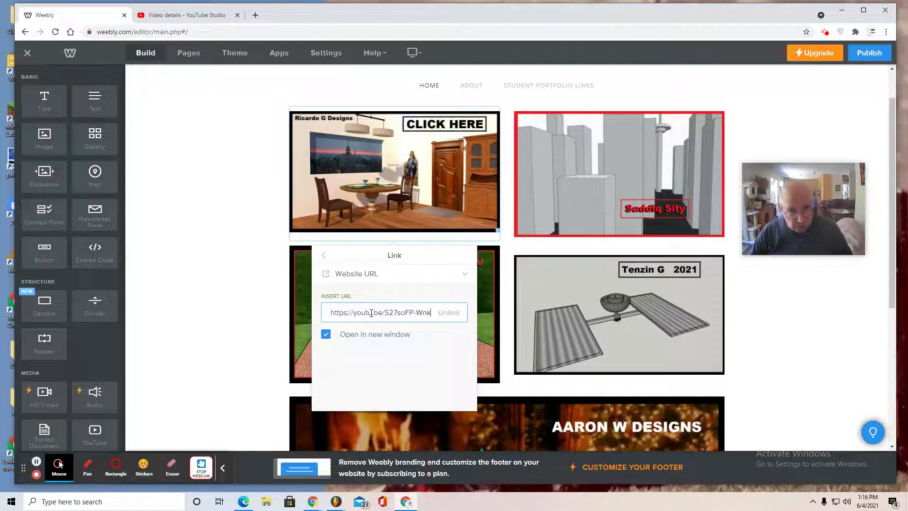
left_click(239, 254)
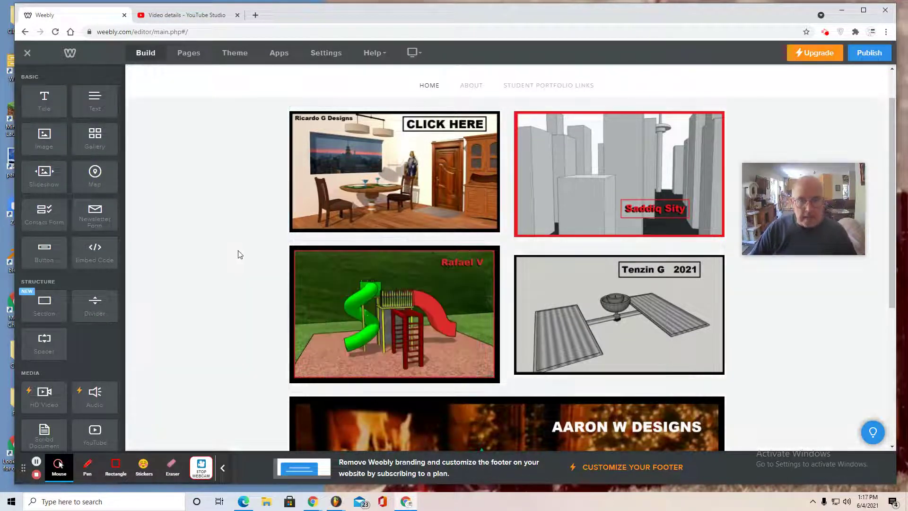
scroll(751, 334, "down", 5)
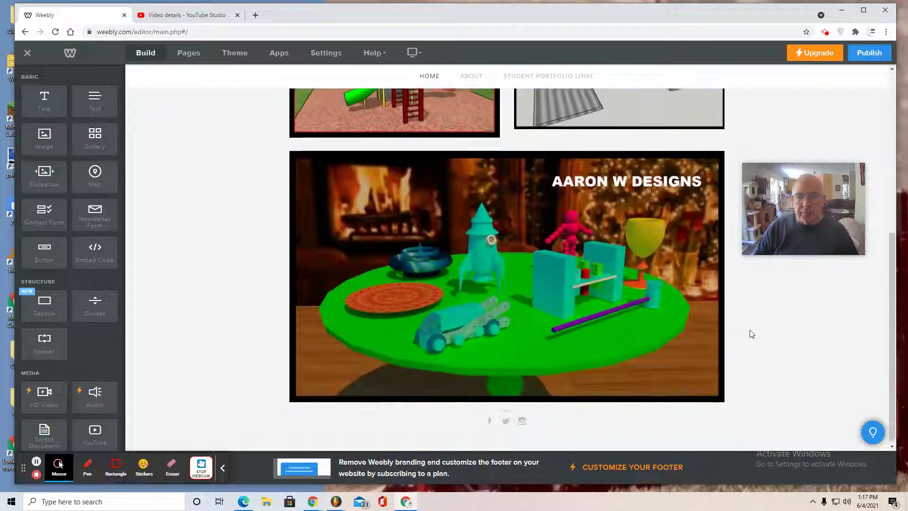
scroll(265, 257, "up", 5)
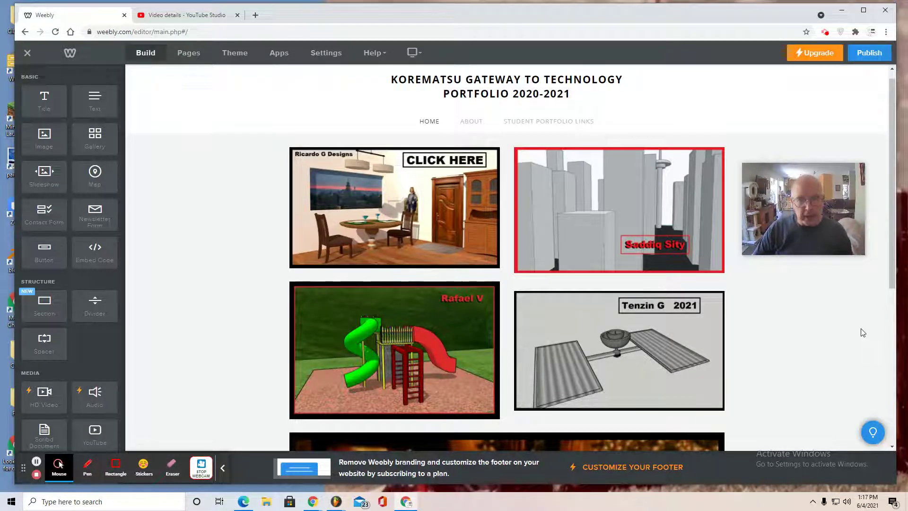
scroll(832, 327, "down", 1)
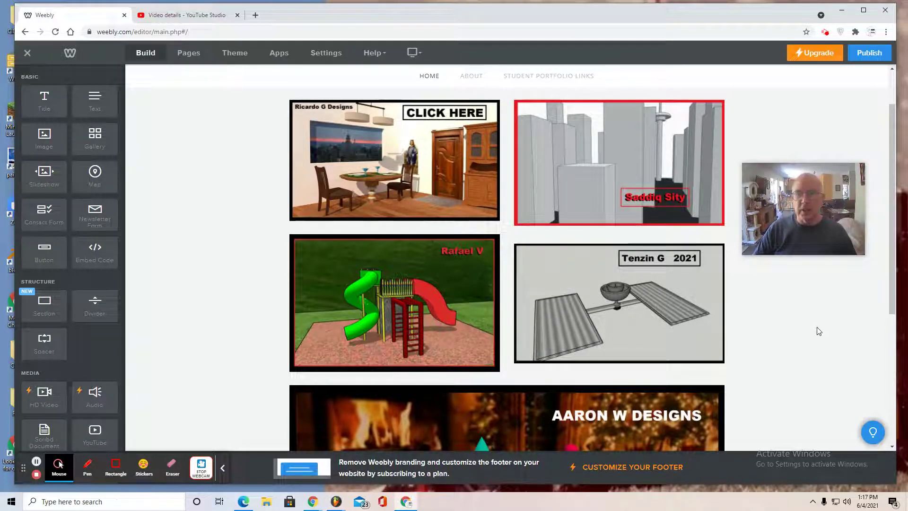
- Publish the site and open korematsugttportfolio2020-2021.weebly.com in a new tab
left_click(869, 53)
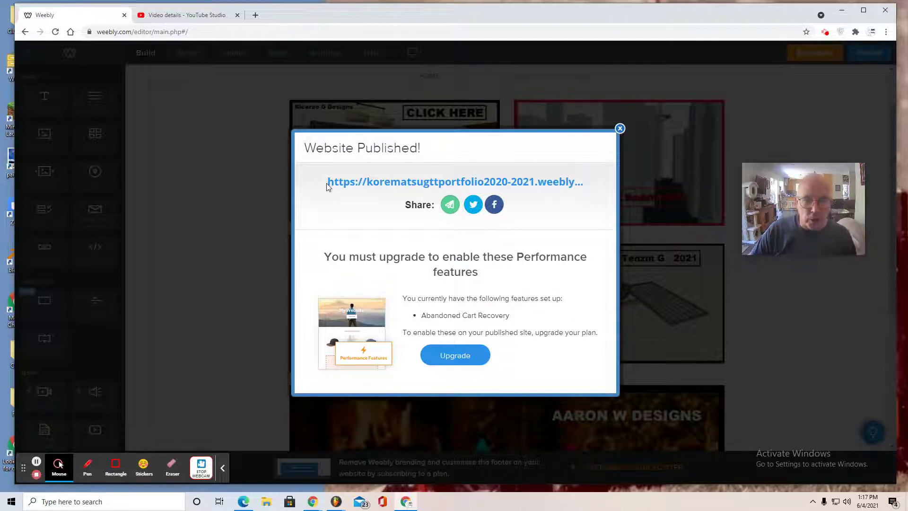
left_click_drag(327, 186, 338, 186)
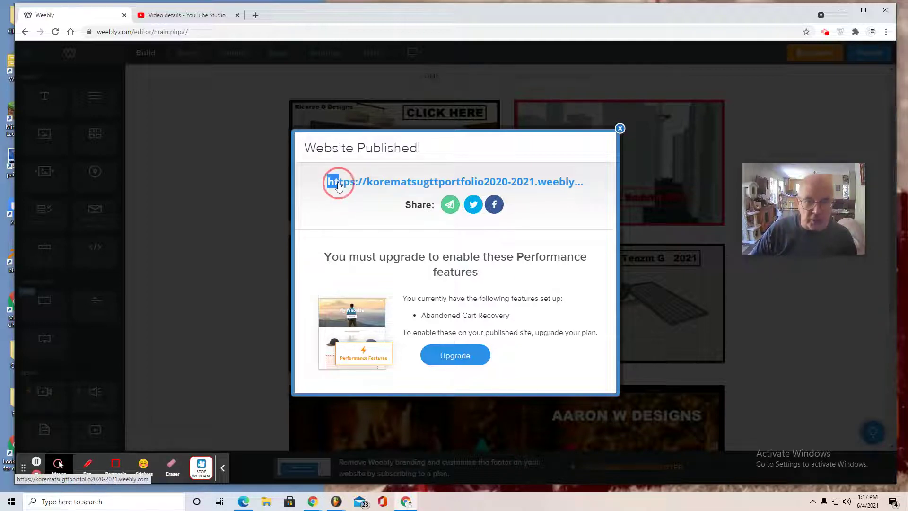
left_click(331, 186)
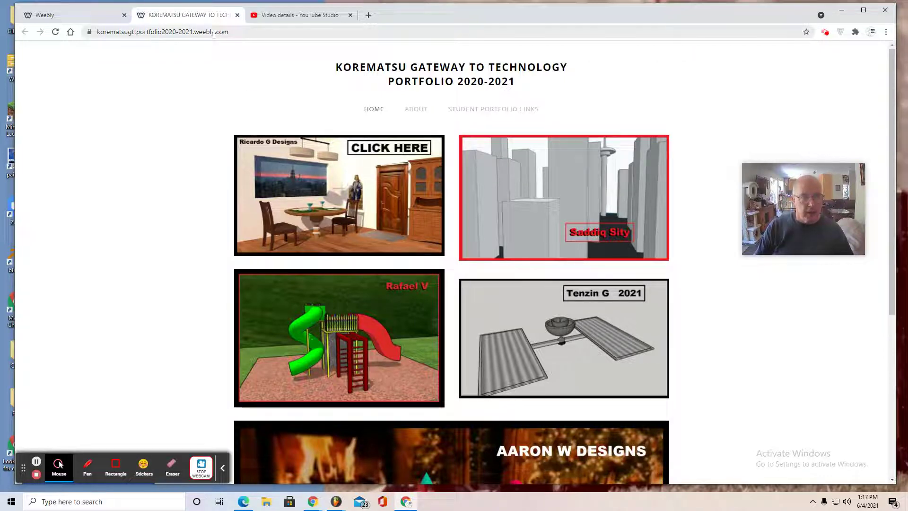
scroll(735, 345, "down", 3)
scroll(466, 268, "up", 3)
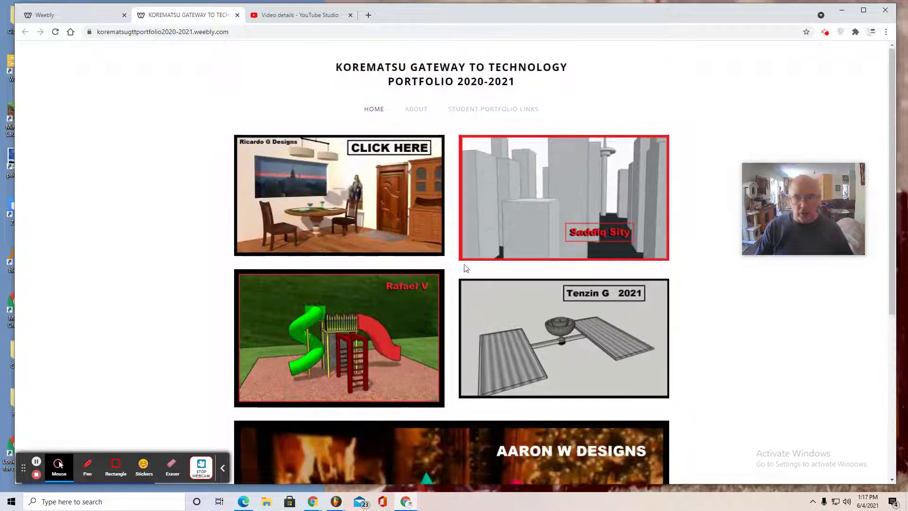
left_click(345, 198)
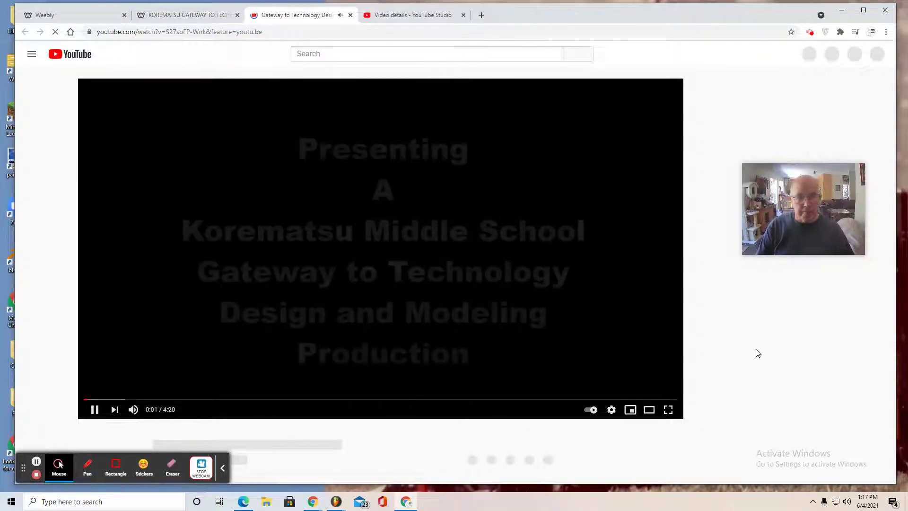
left_click(350, 16)
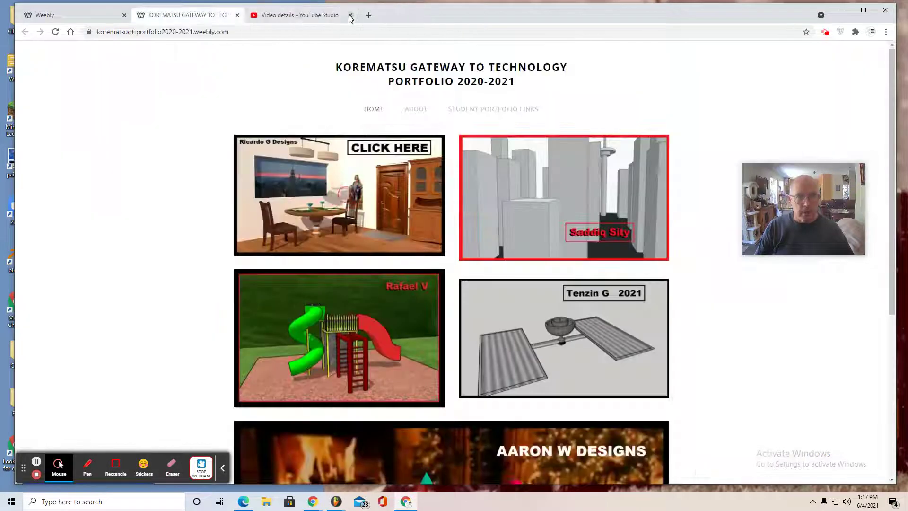
left_click(547, 211)
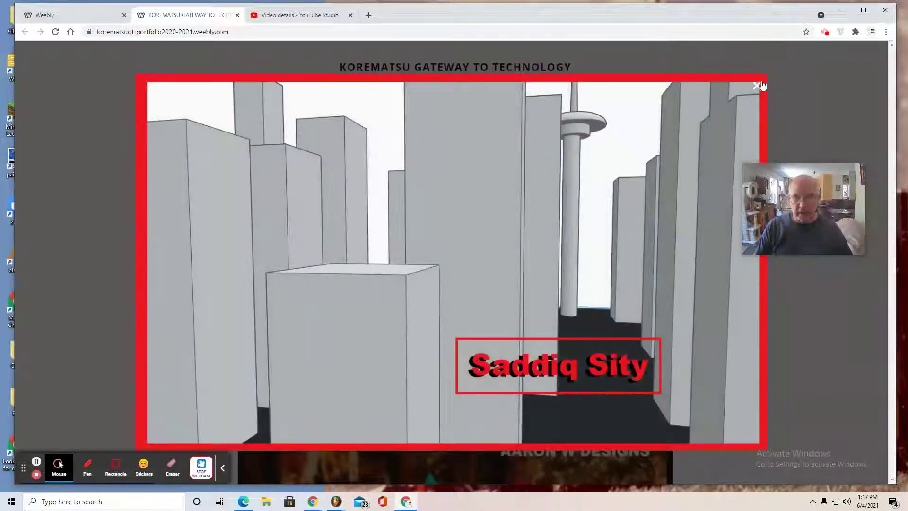
left_click(753, 89)
left_click(397, 320)
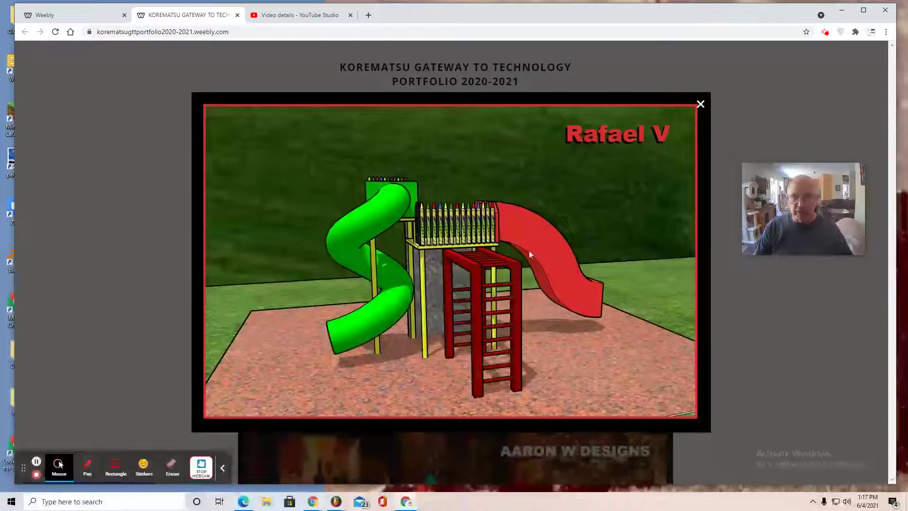
left_click(701, 104)
left_click(614, 322)
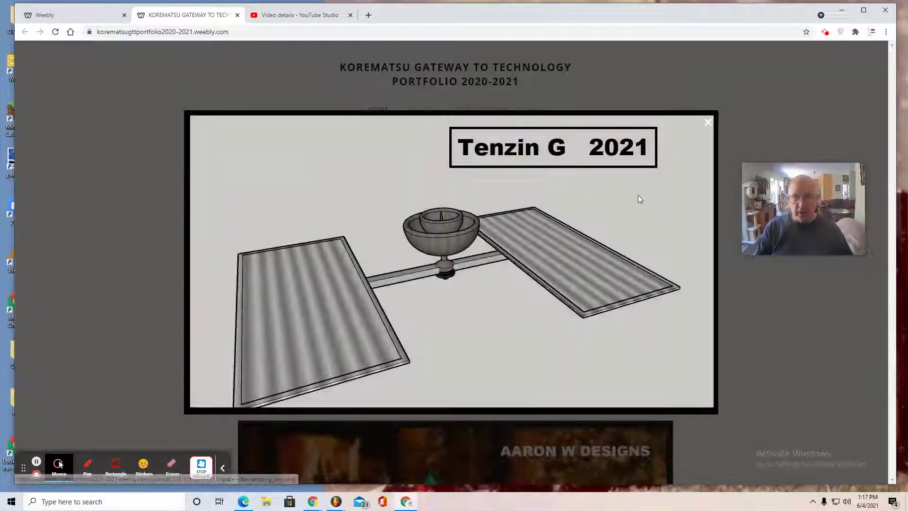
left_click(704, 124)
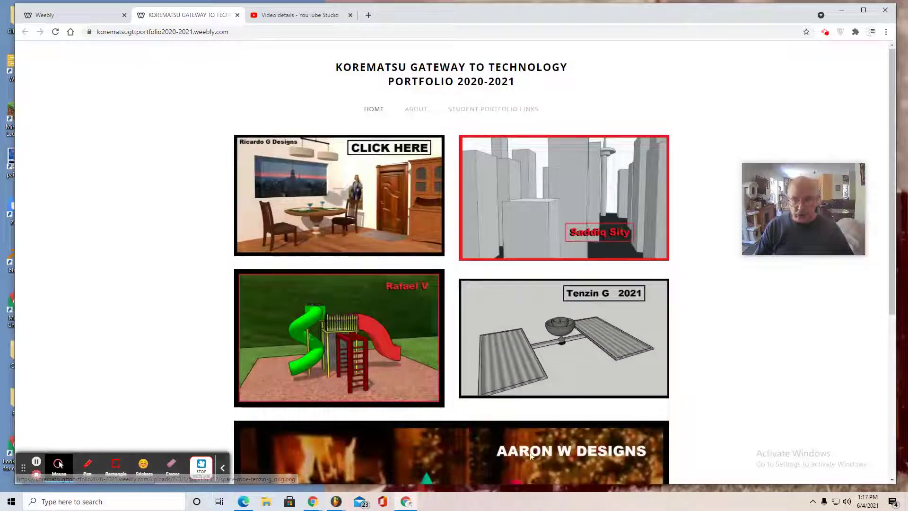
- Scroll through the live portfolio page, then close the YouTube Studio tab
scroll(503, 433, "down", 3)
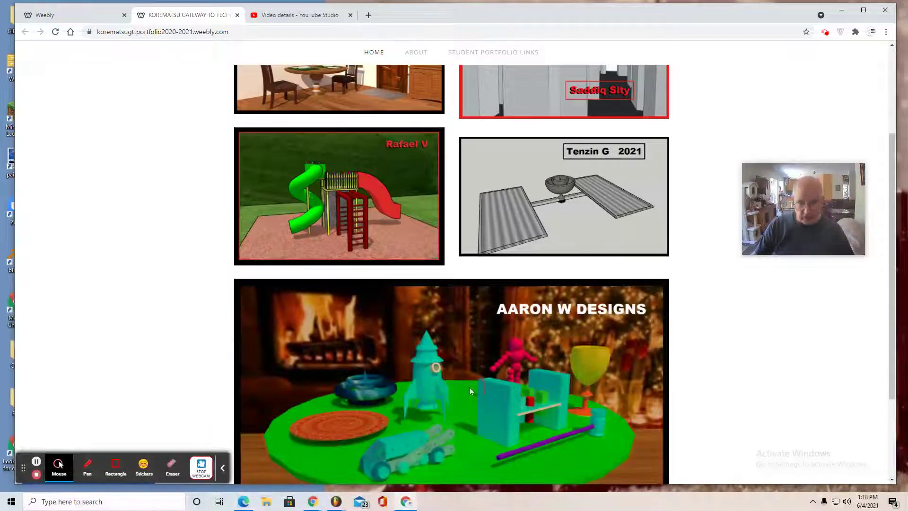
scroll(707, 379, "up", 3)
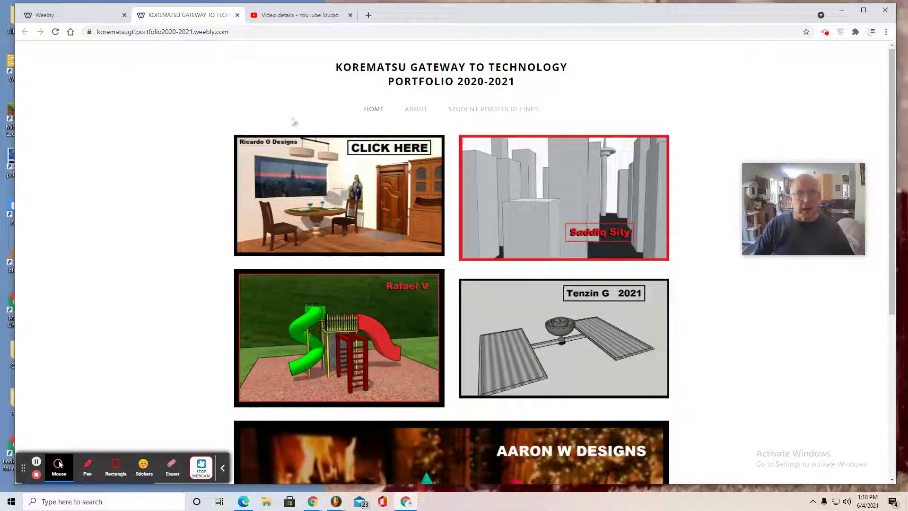
left_click(304, 19)
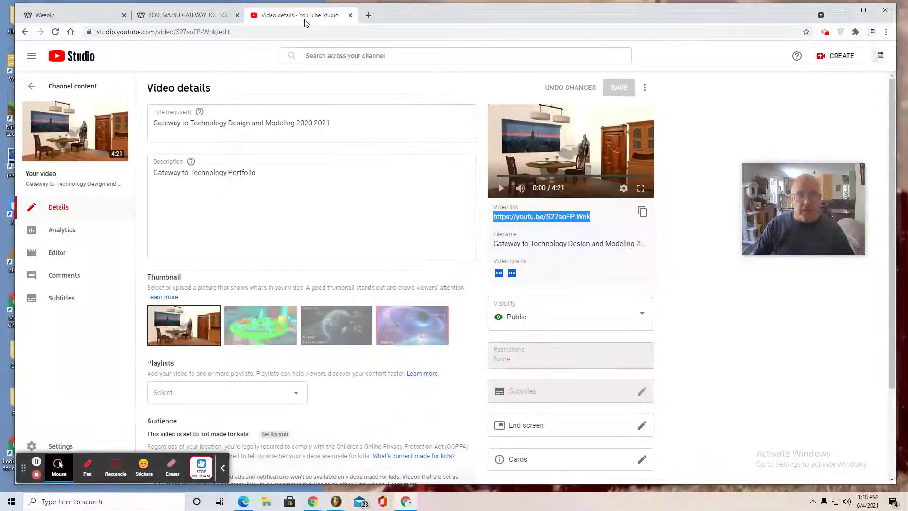
left_click(349, 15)
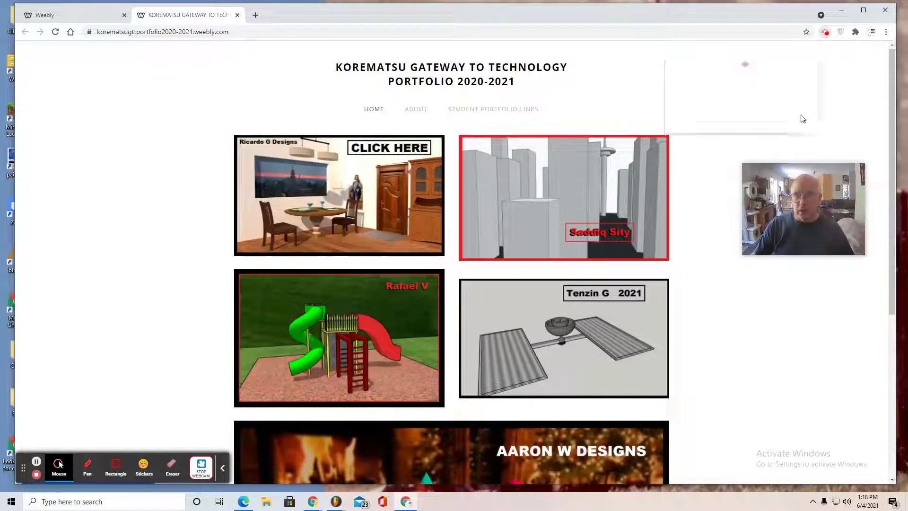